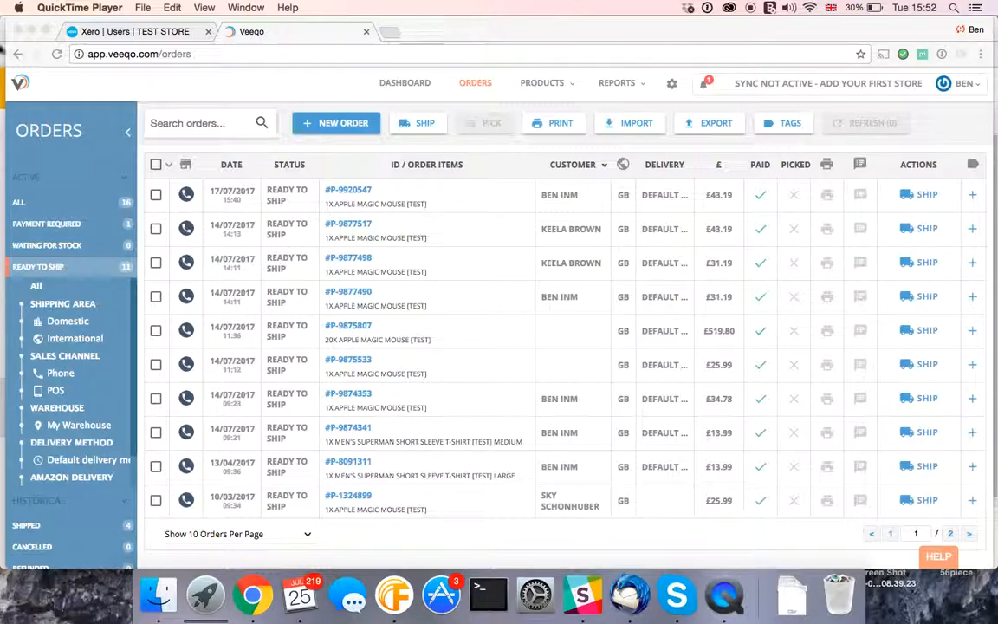
- Switch to Xero and give the subscriber the Adviser role in the organisation's user settings, saving the change
click(122, 33)
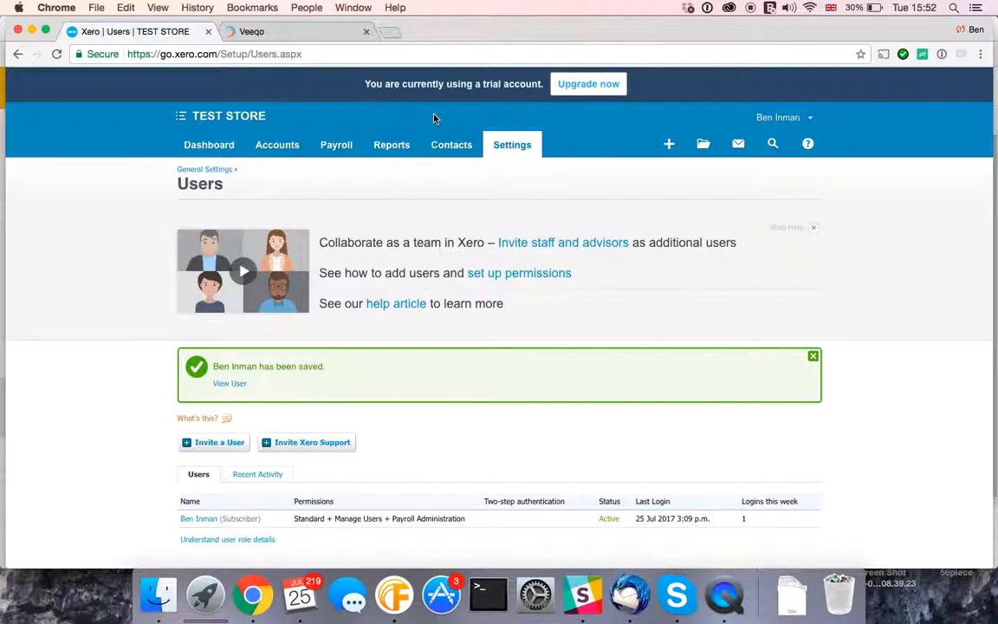
click(512, 145)
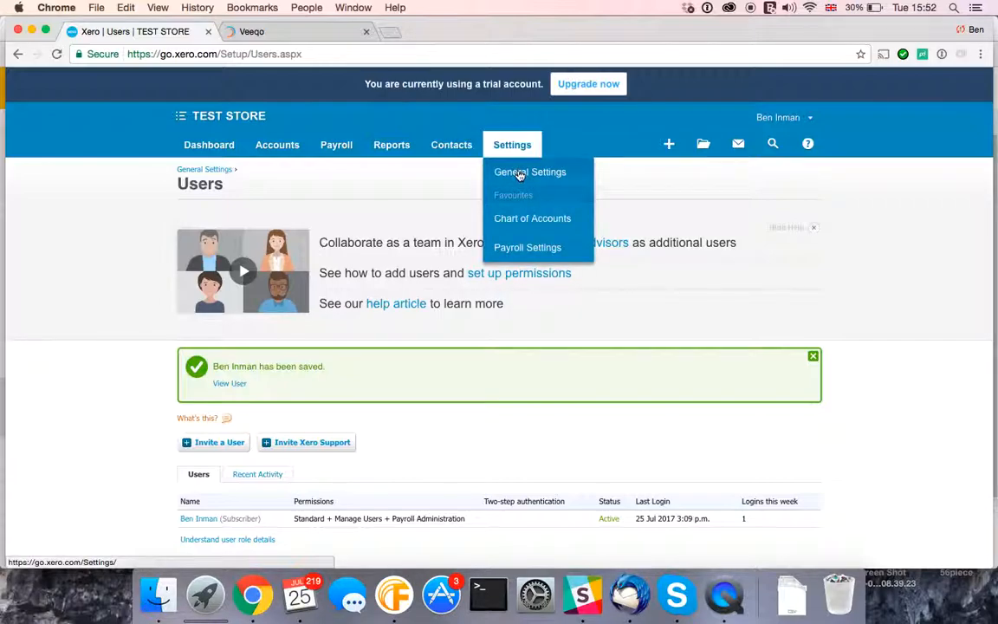
click(519, 173)
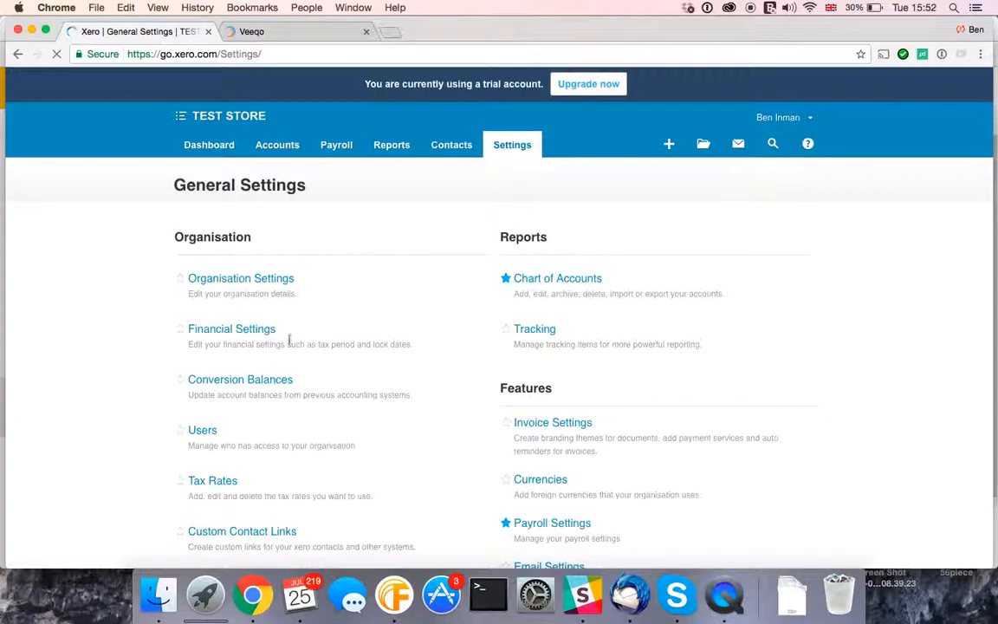
click(203, 431)
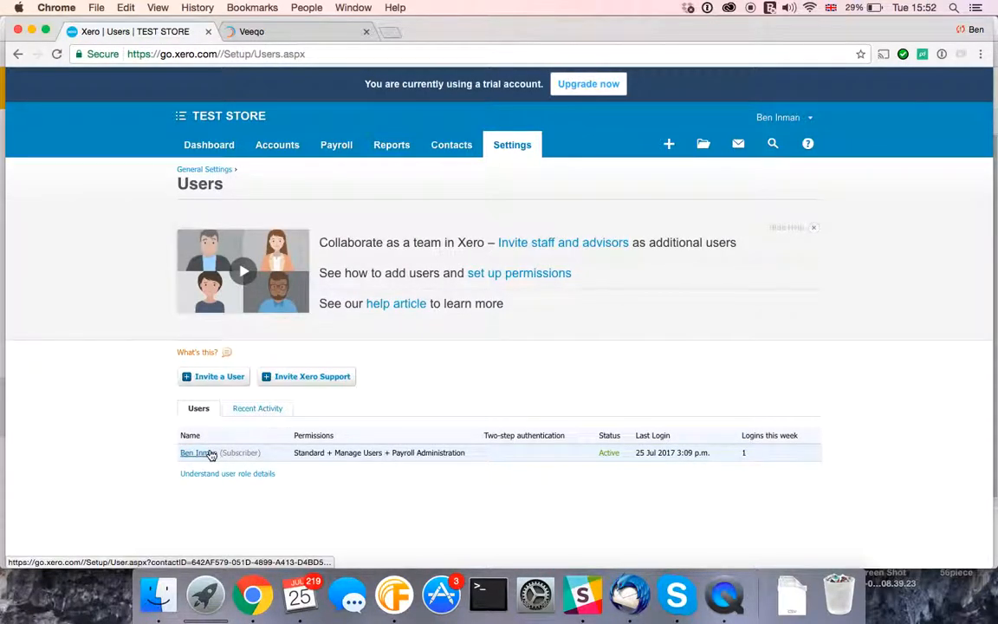
click(207, 452)
scroll(148, 412, down, 3)
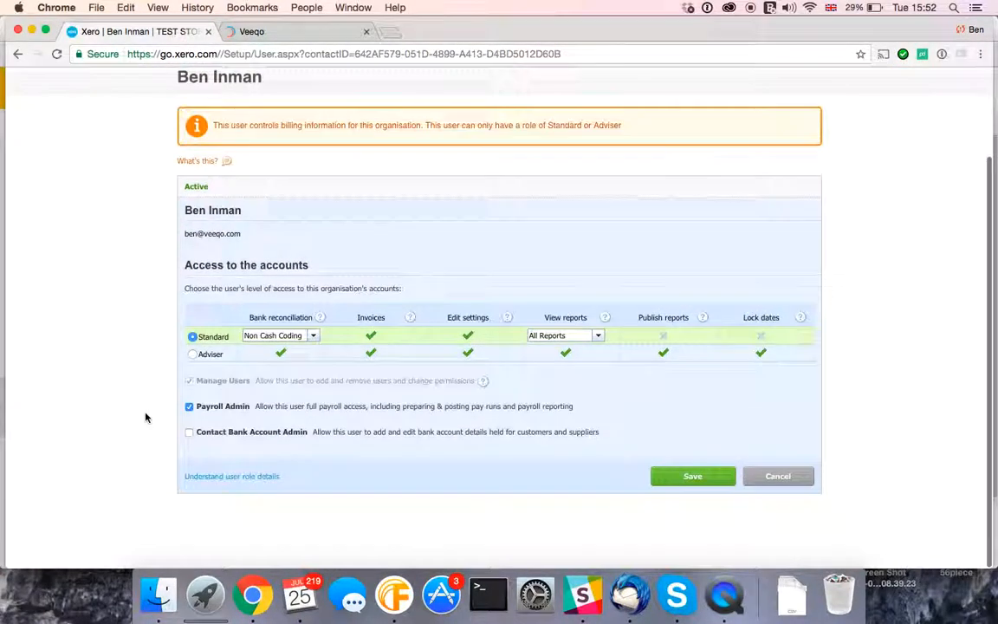
click(192, 359)
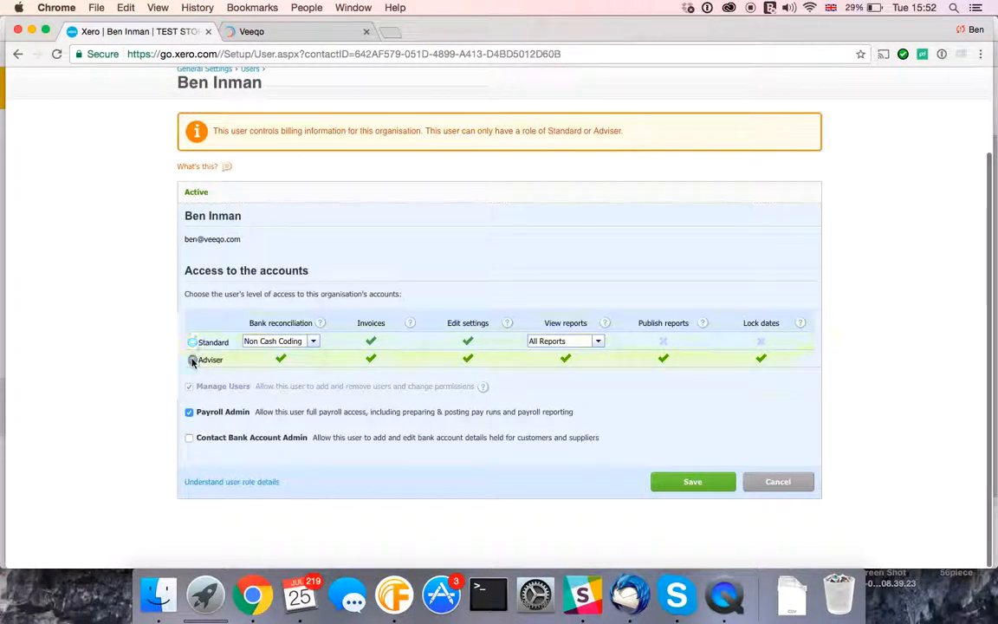
click(695, 482)
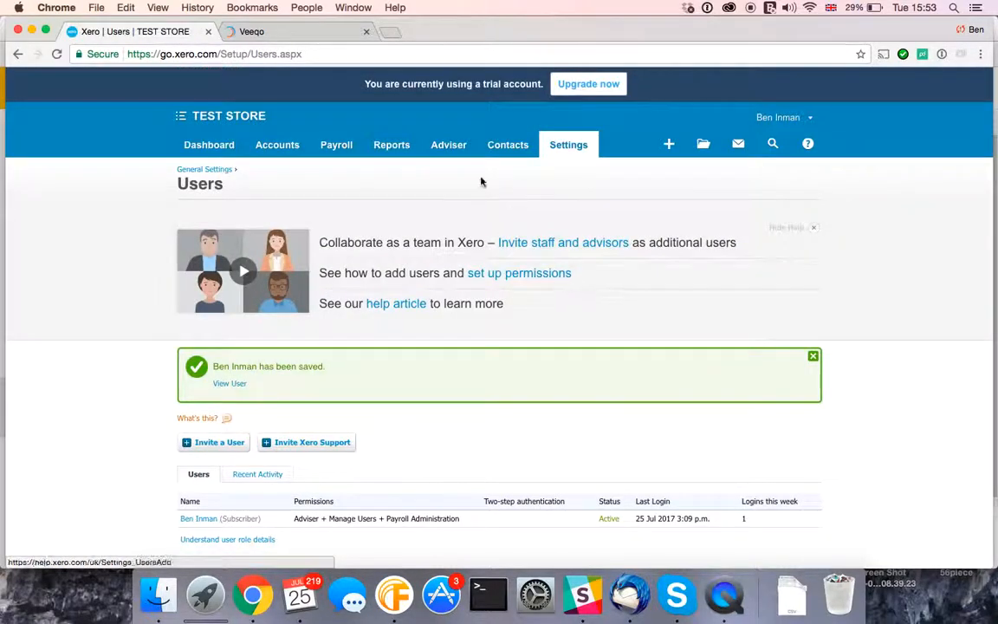
- Open the manual journals list from the adviser features
click(449, 147)
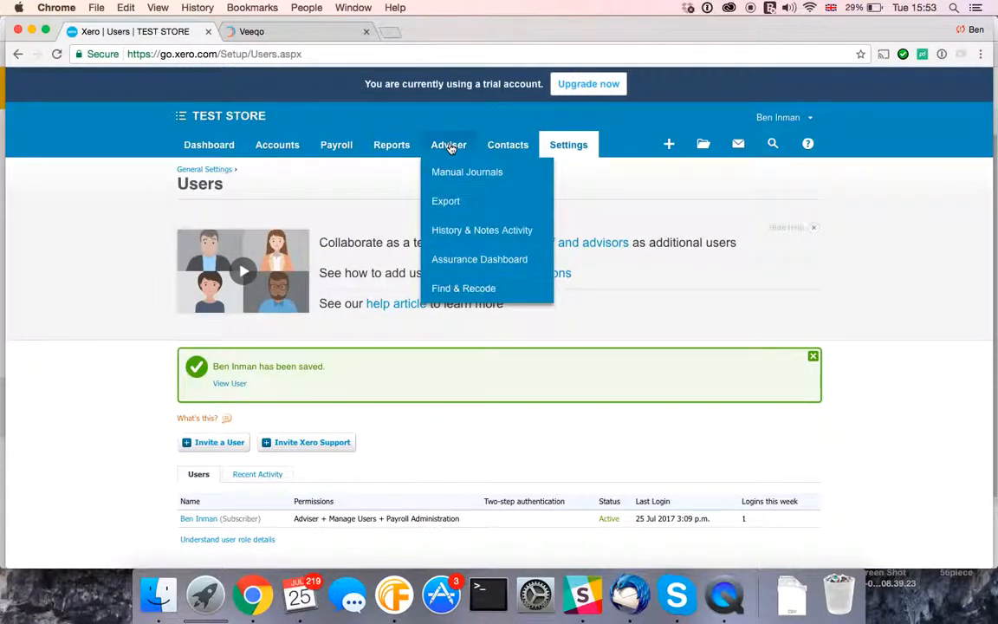
click(456, 173)
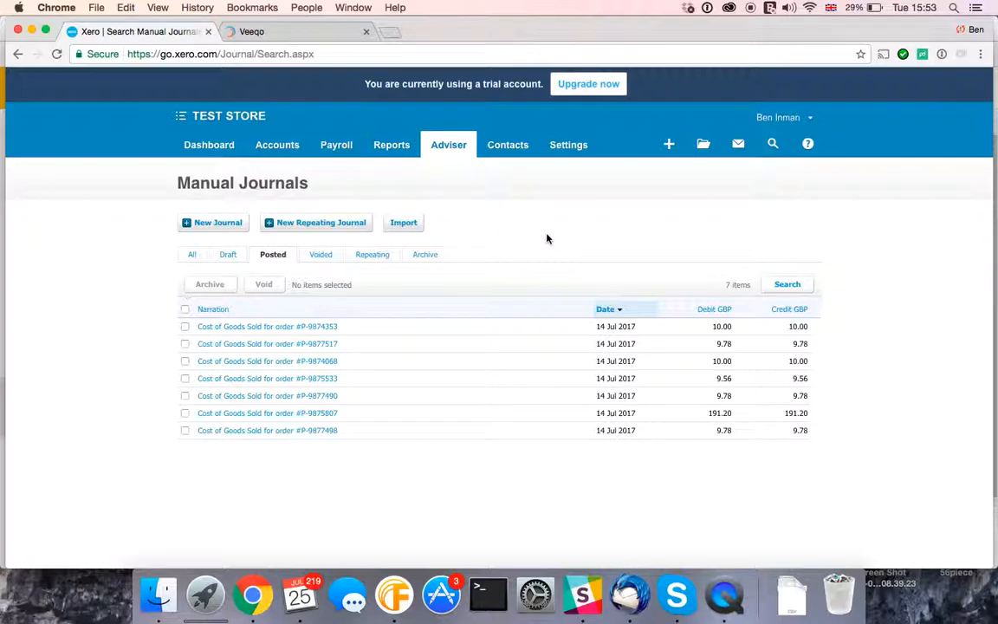
- Open the chart of accounts and look through the list for the Stock On Hand account
click(573, 153)
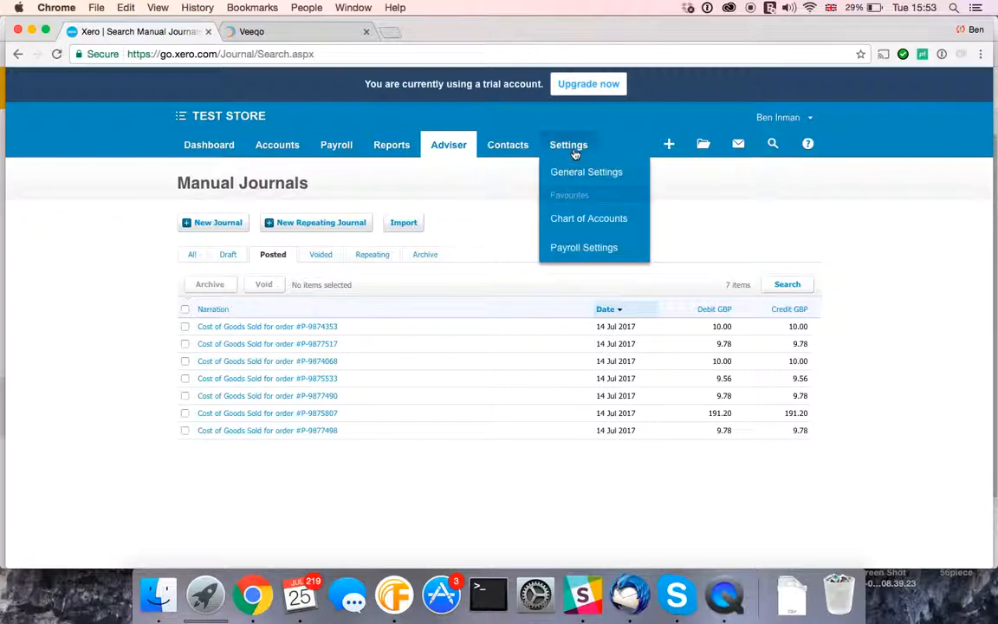
click(575, 222)
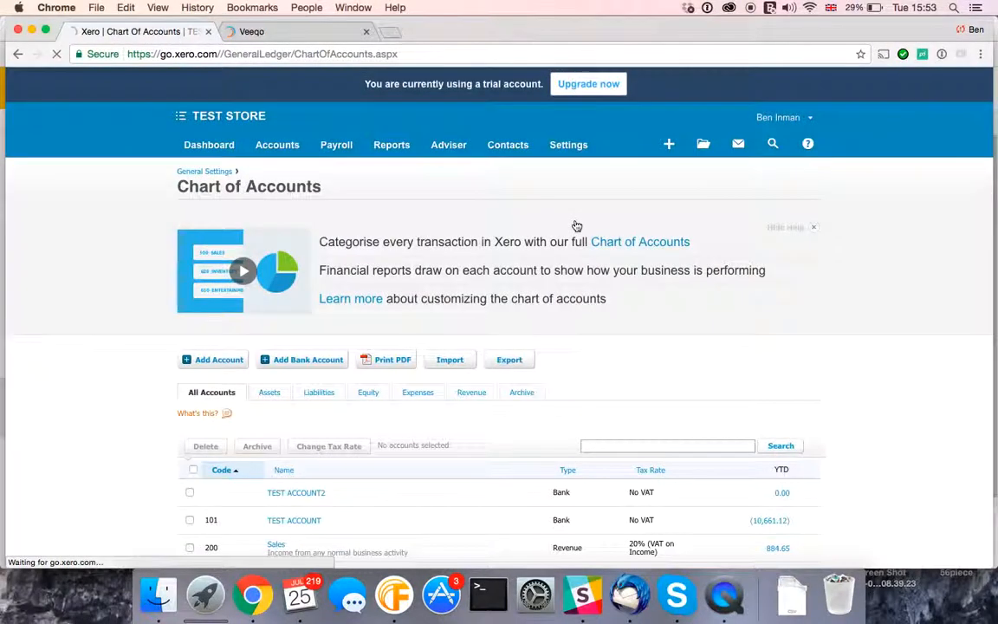
scroll(354, 516, down, 3)
scroll(354, 516, down, 20)
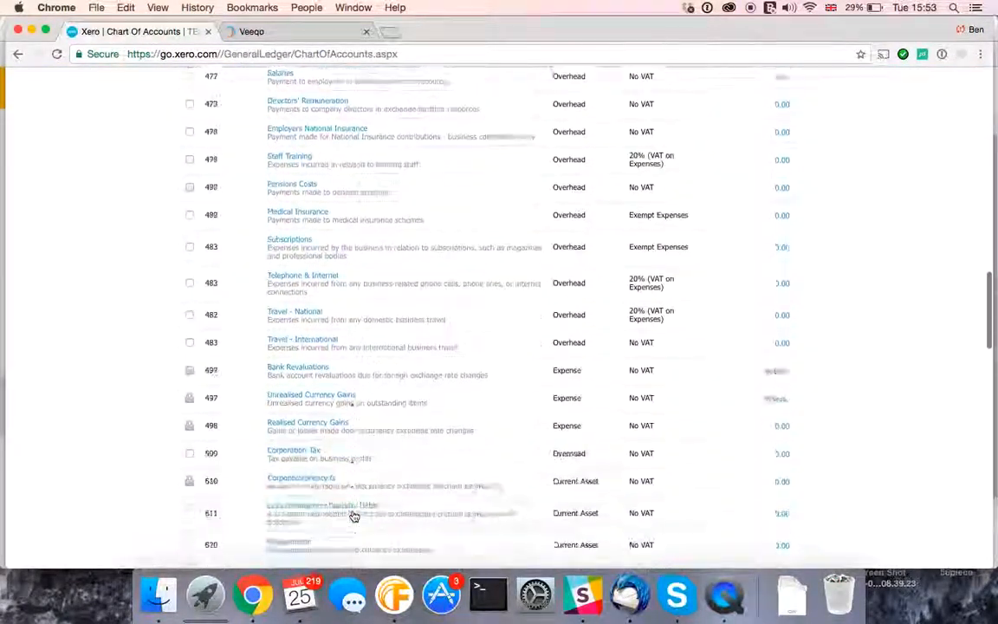
scroll(354, 516, up, 5)
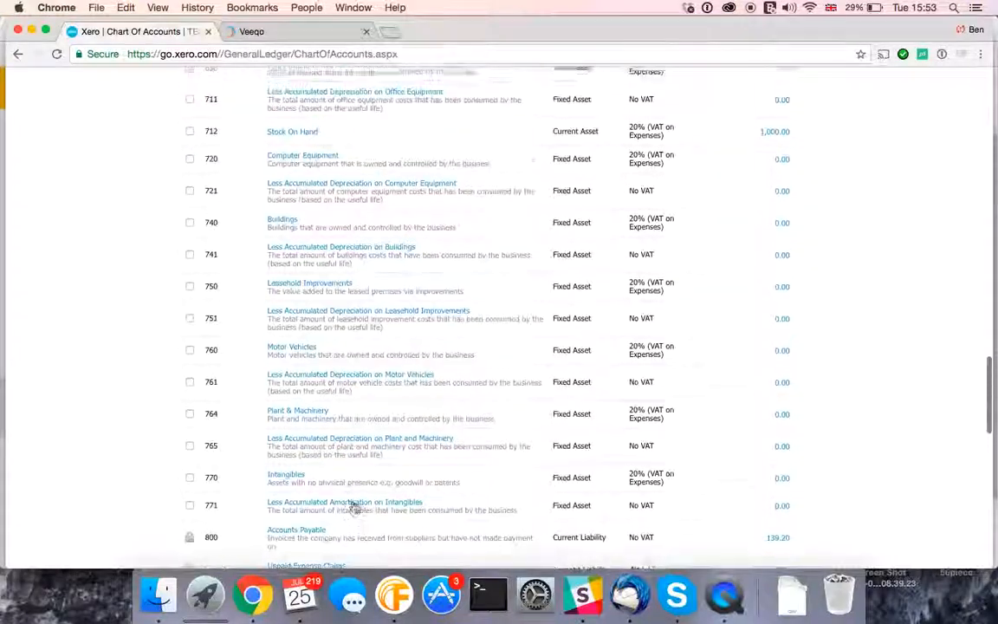
scroll(432, 239, up, 15)
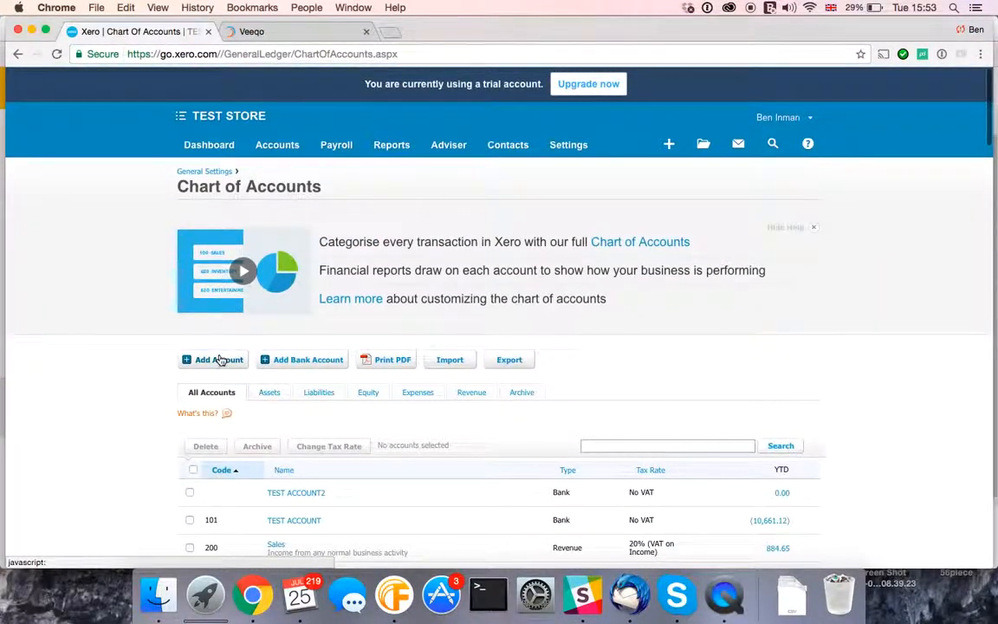
- Try to add a Current Asset account with code 712 and the name Stock On Hand, and close the form unsaved
click(215, 362)
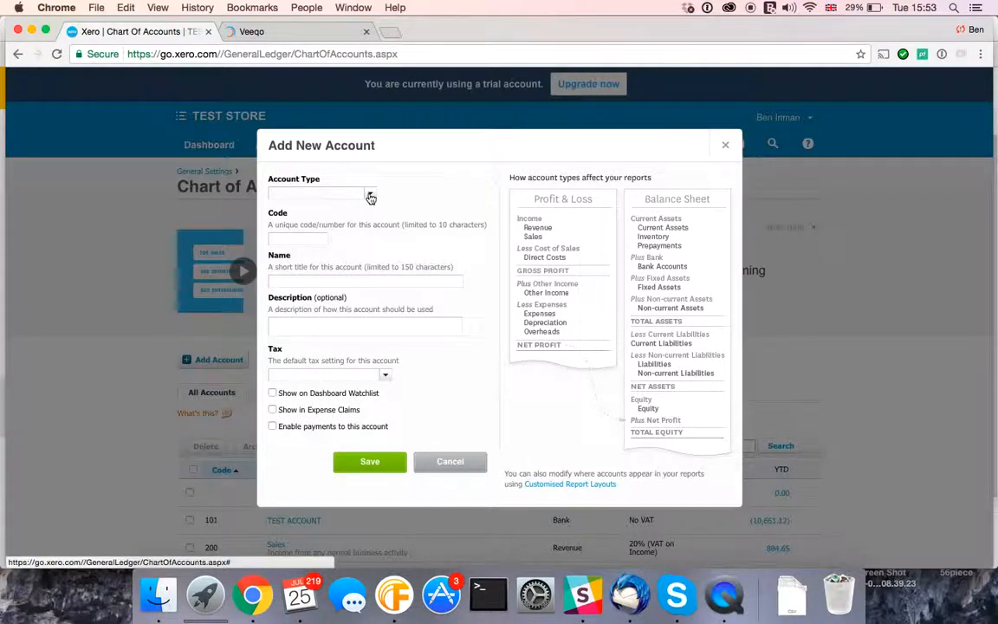
click(332, 191)
click(348, 236)
click(306, 239)
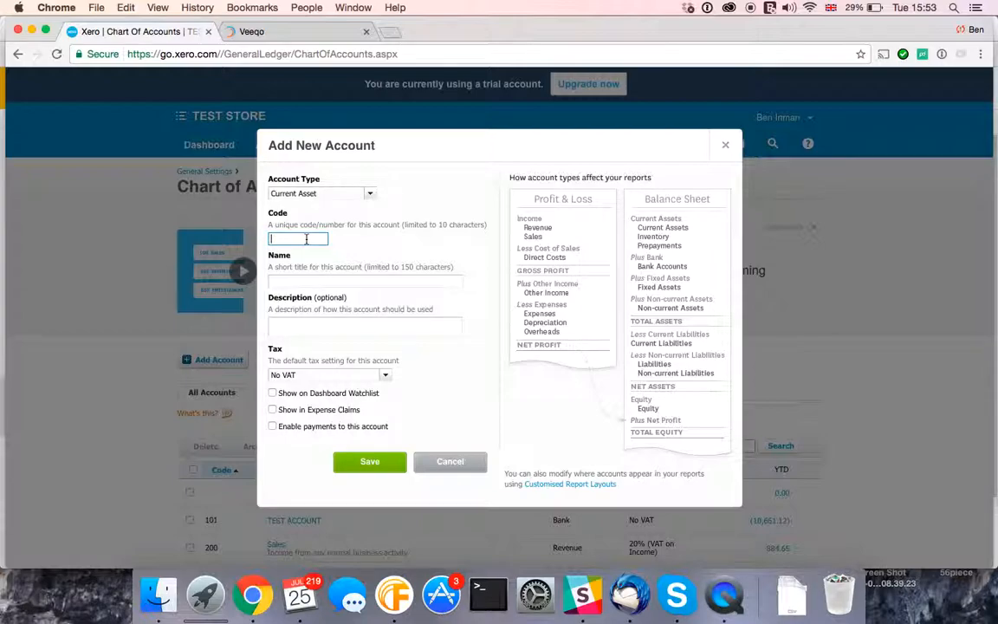
text(712)
click(288, 283)
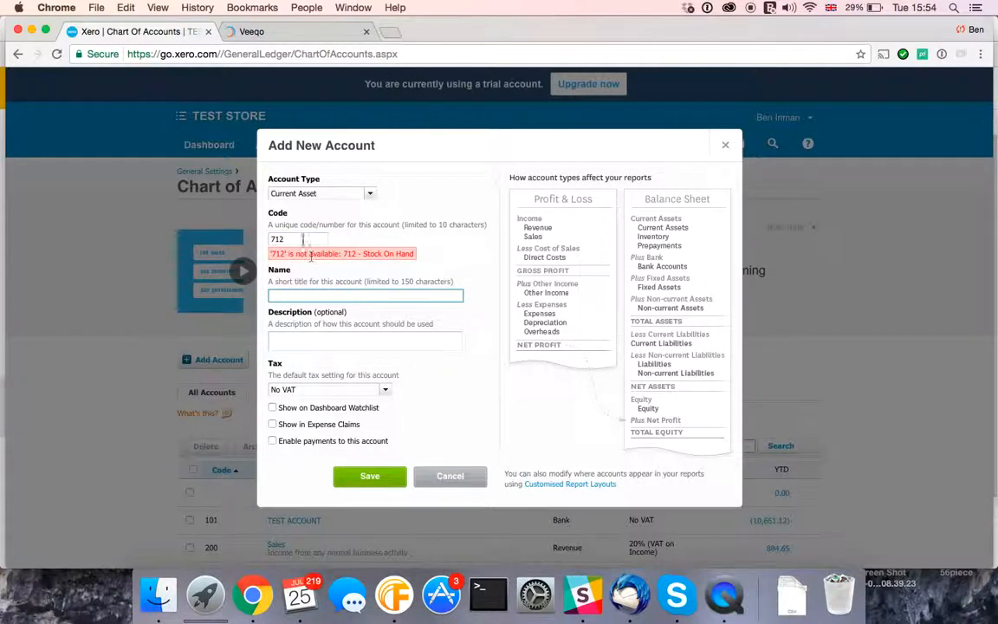
text(Stock On Hand)
click(292, 327)
click(299, 341)
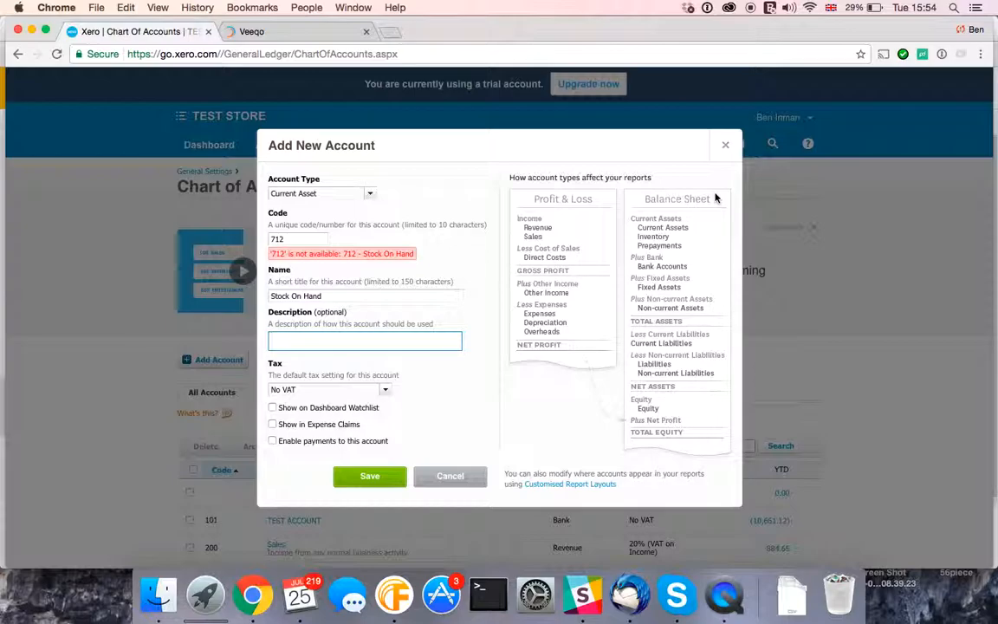
click(724, 147)
- Open the details of the existing 712 Stock On Hand account in the chart of accounts and save them
scroll(512, 389, down, 10)
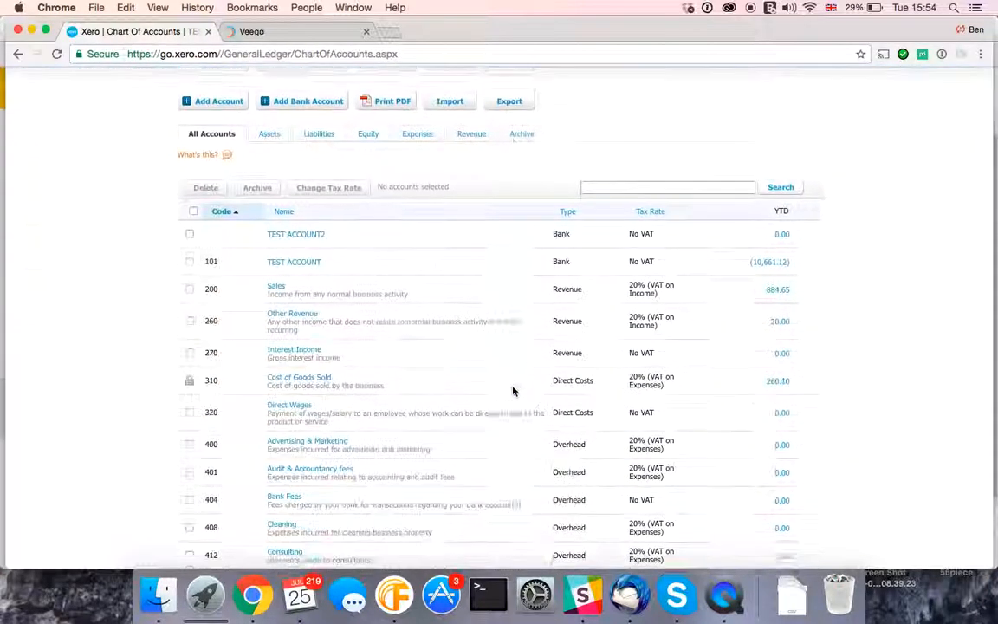
scroll(511, 390, down, 12)
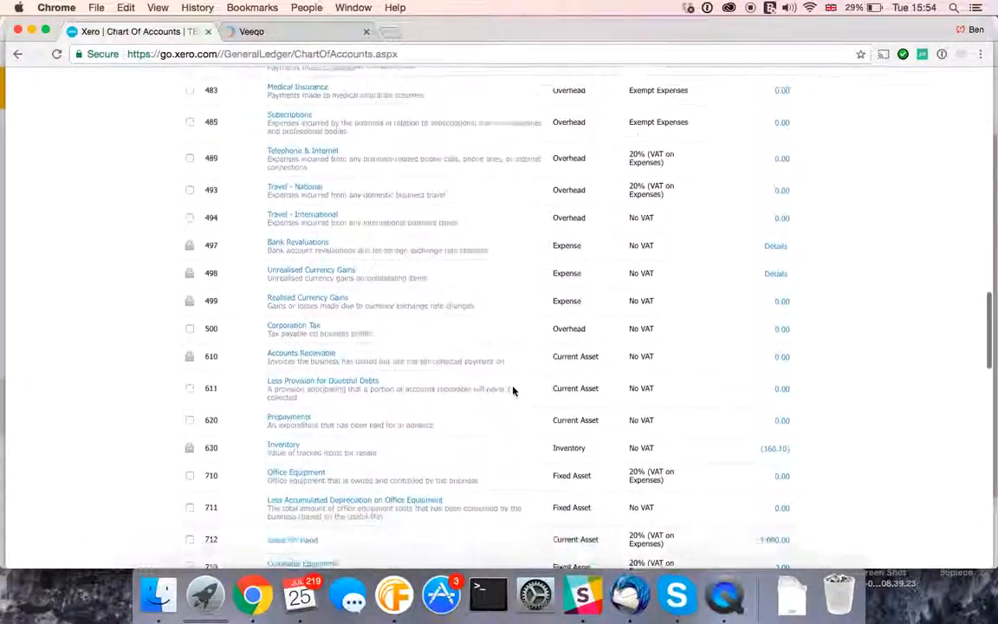
click(340, 250)
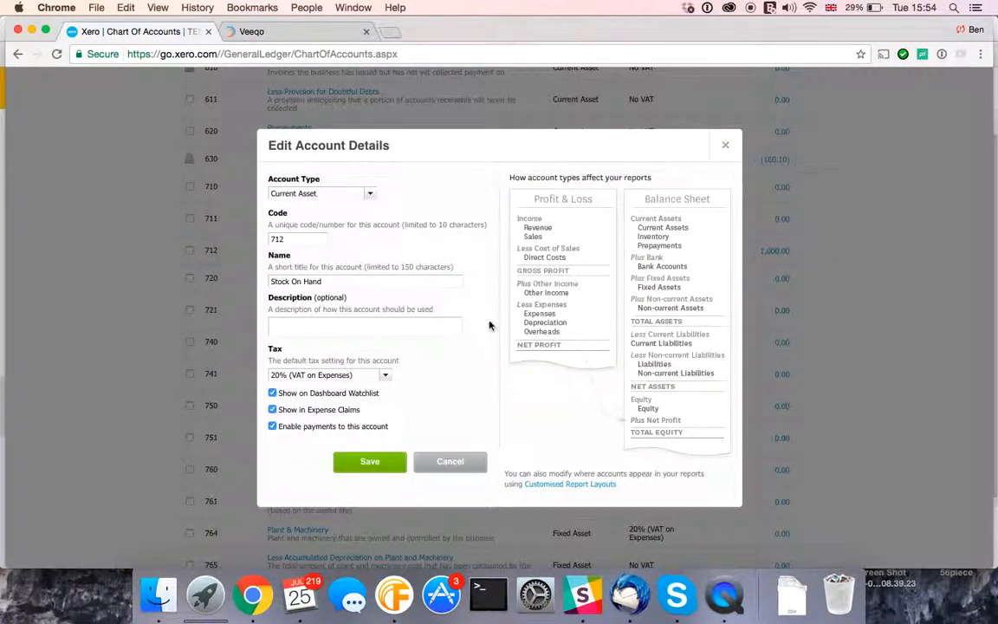
click(370, 461)
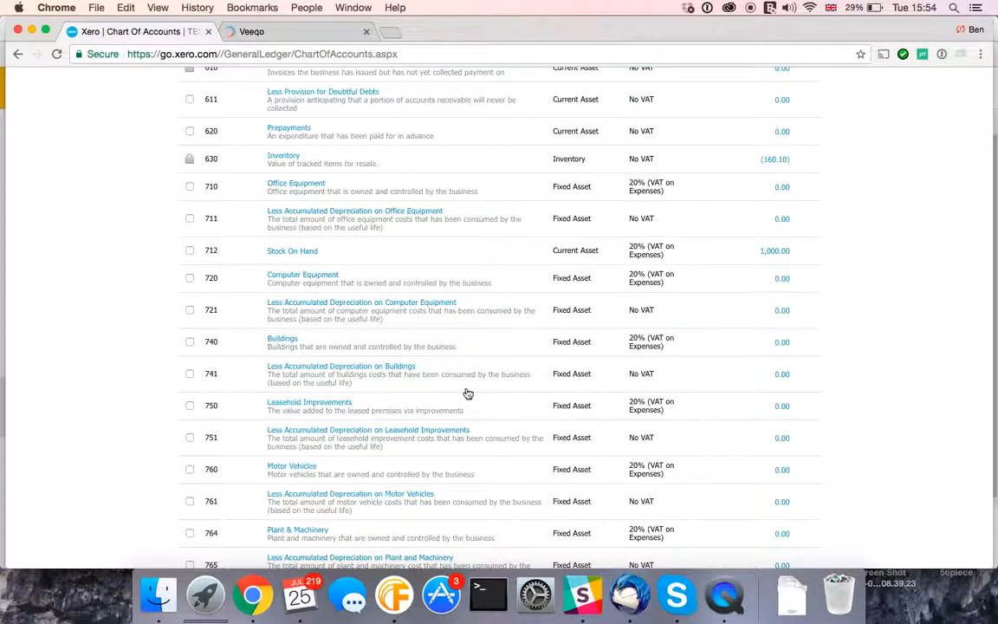
- In the organisation's conversion balances, set the debit of 712 - Stock On Hand to 2,000.00 and save the balances
scroll(136, 227, up, 15)
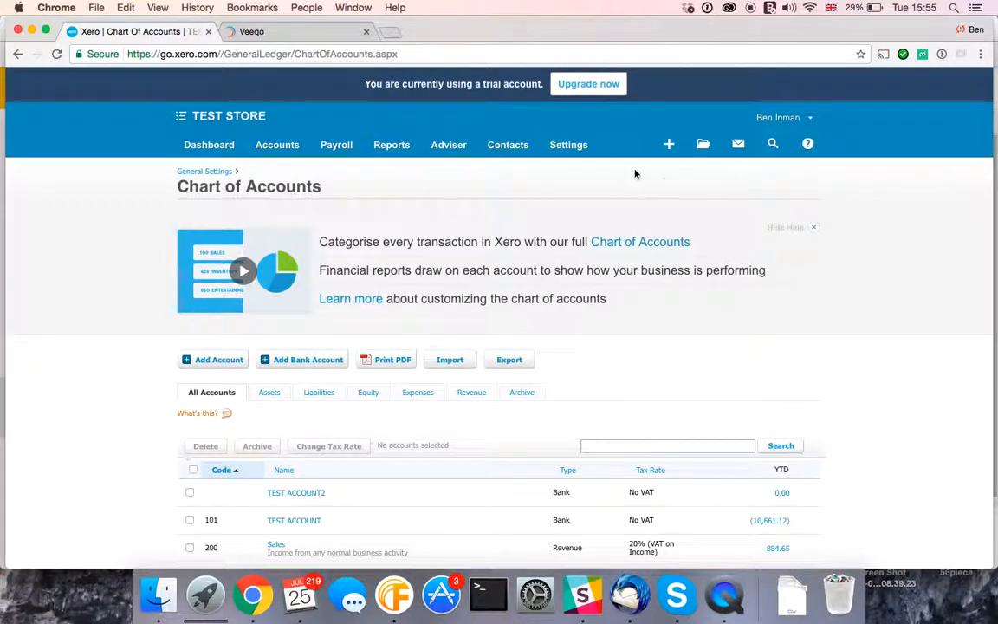
click(569, 145)
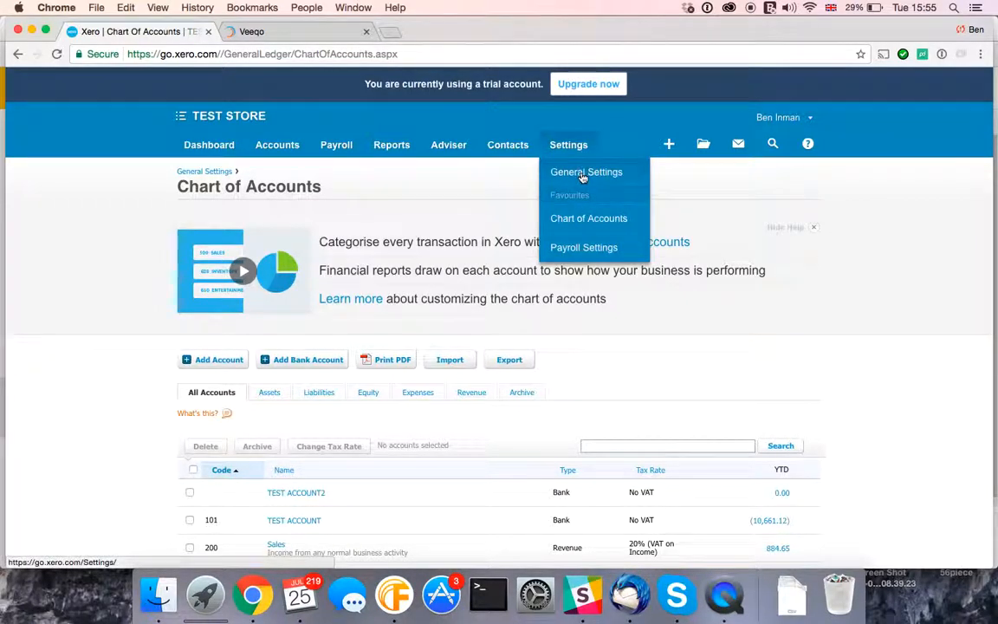
click(583, 177)
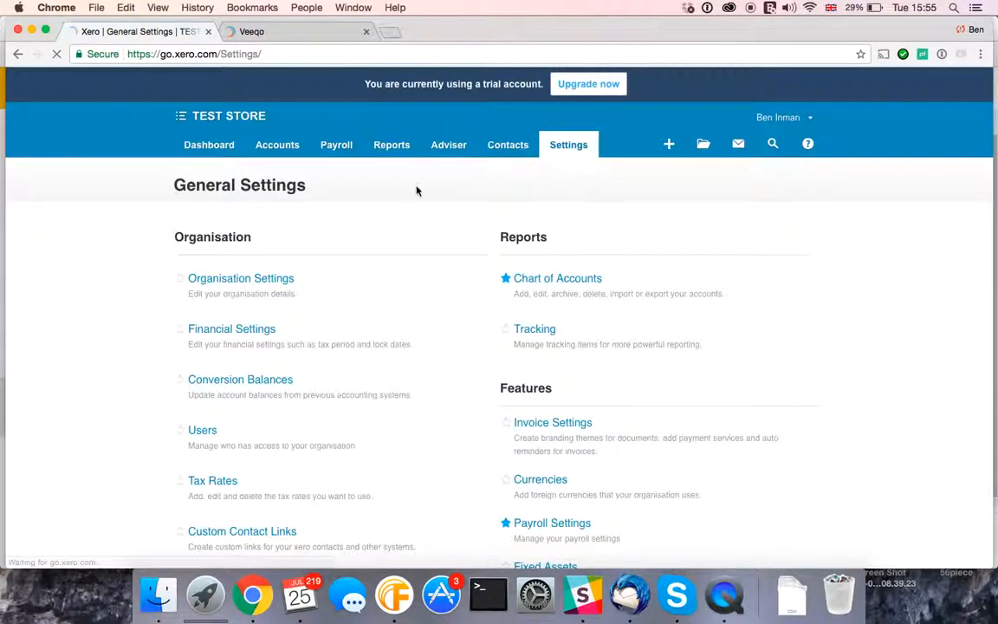
click(260, 381)
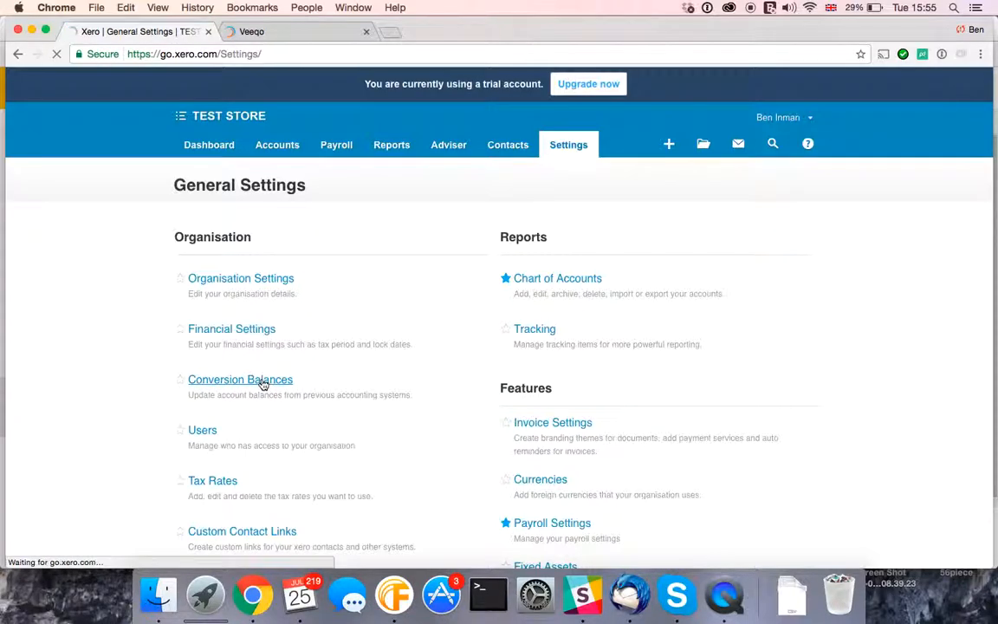
scroll(294, 449, down, 5)
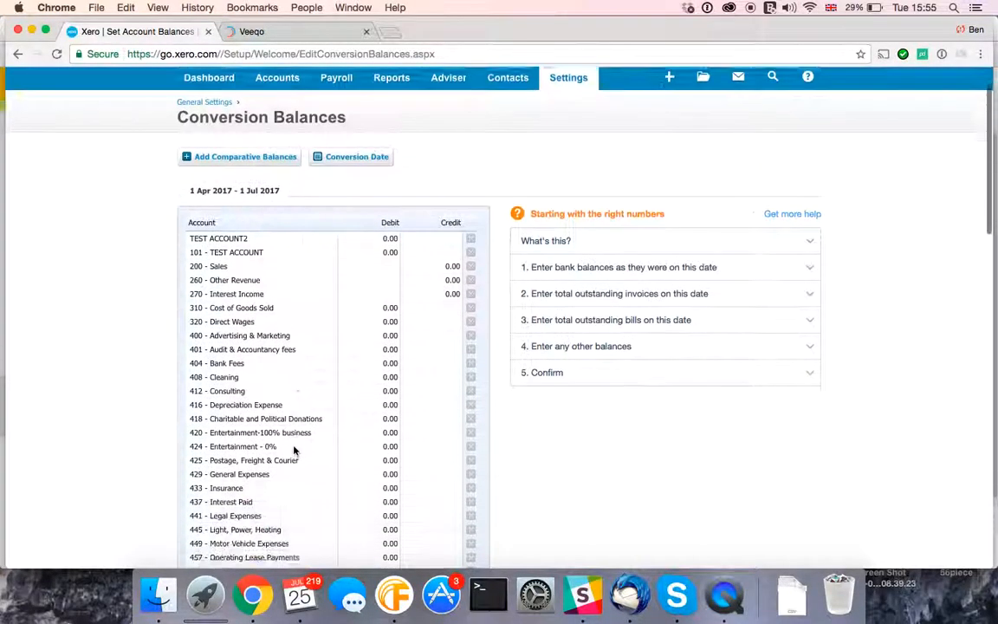
scroll(295, 450, down, 10)
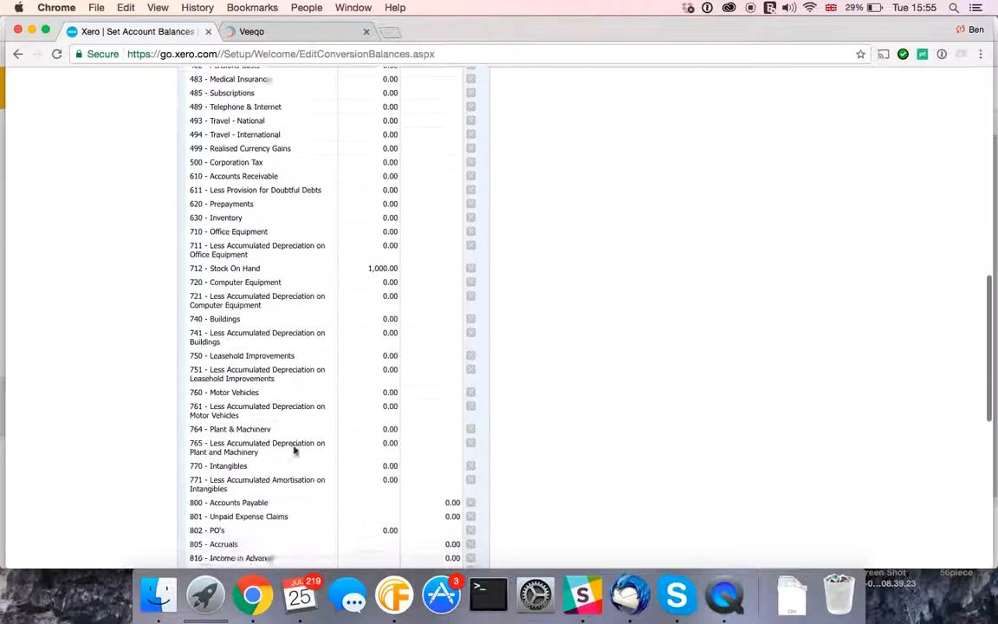
click(372, 242)
text(120)
click(416, 256)
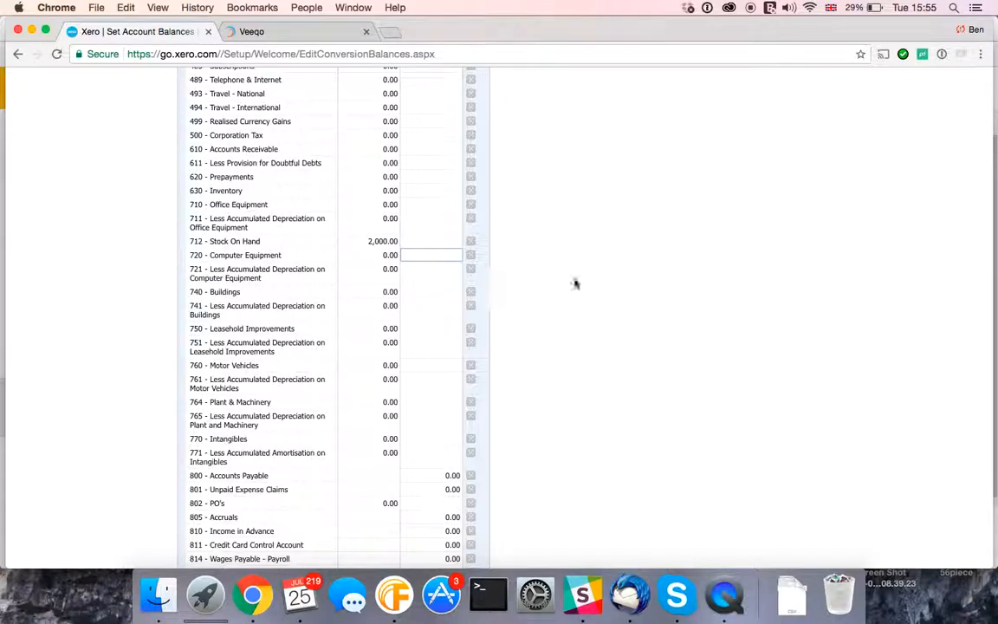
scroll(580, 290, down, 10)
click(347, 513)
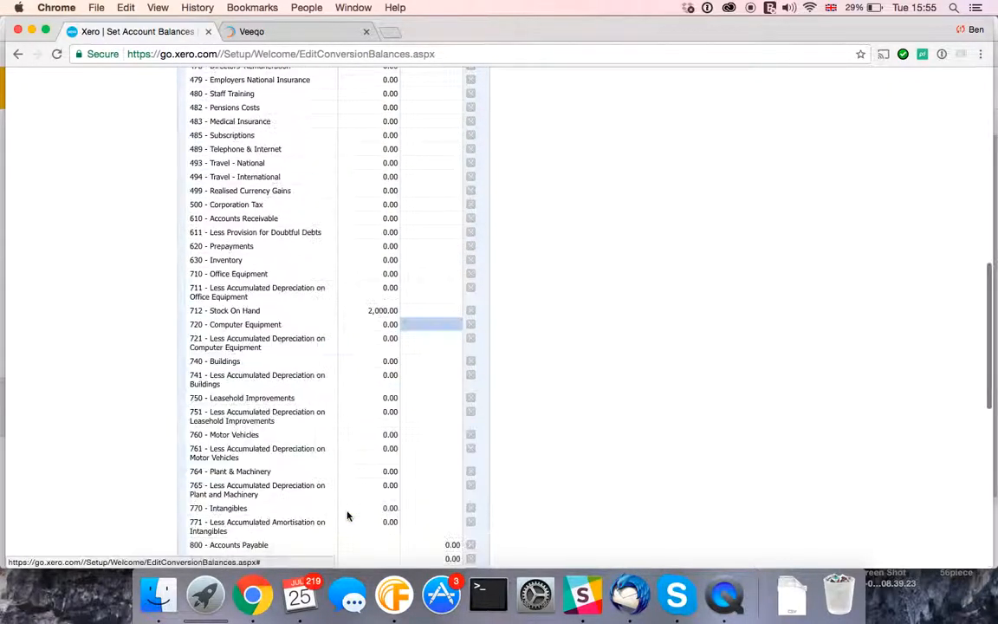
scroll(596, 389, down, 10)
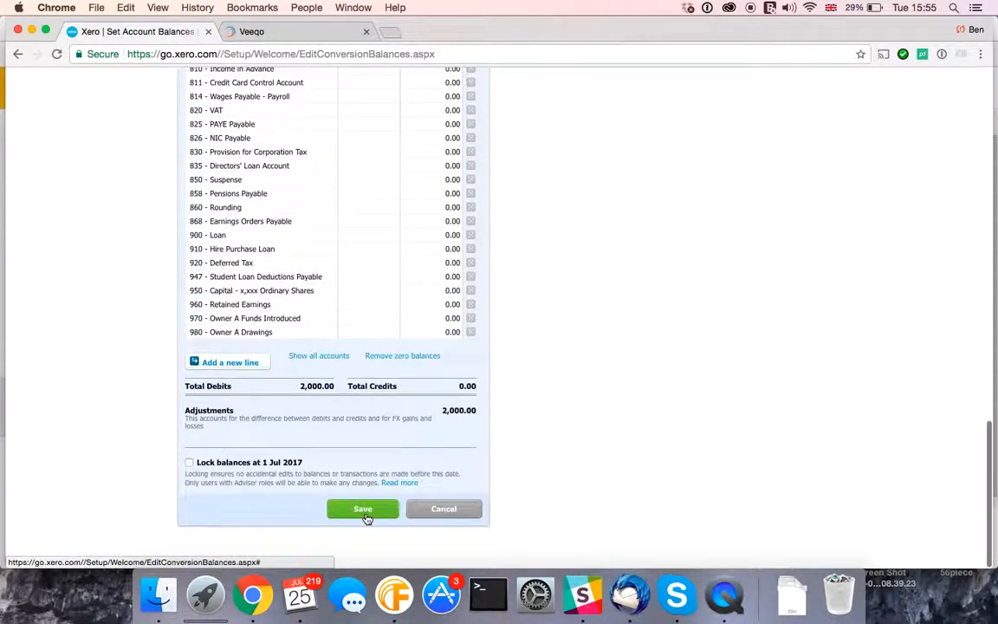
click(368, 506)
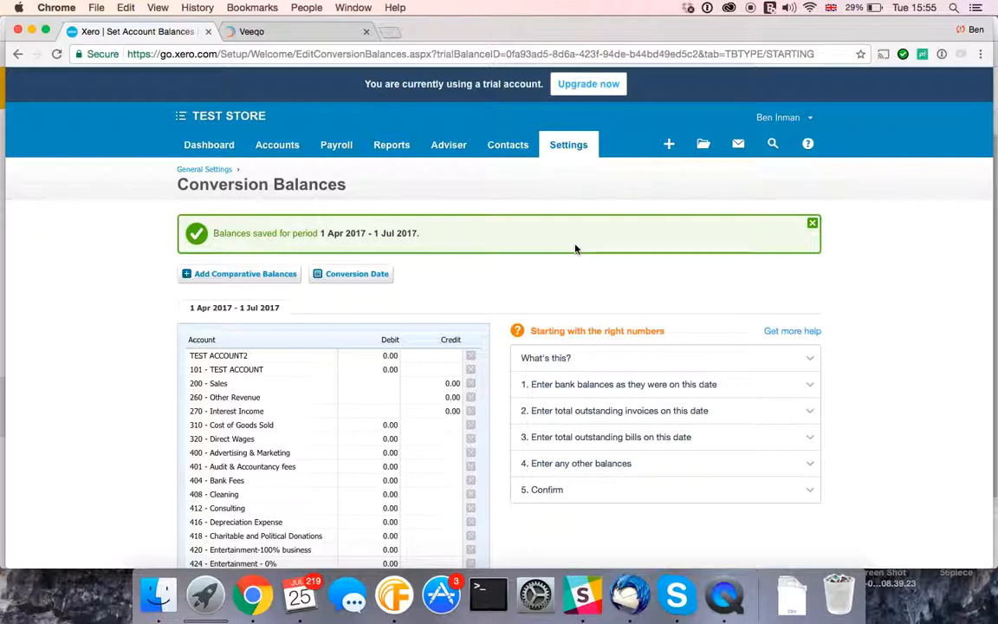
- Open the chart of accounts and examine the listed accounts, including the type and year-to-date figure of Cost of Goods Sold
click(565, 144)
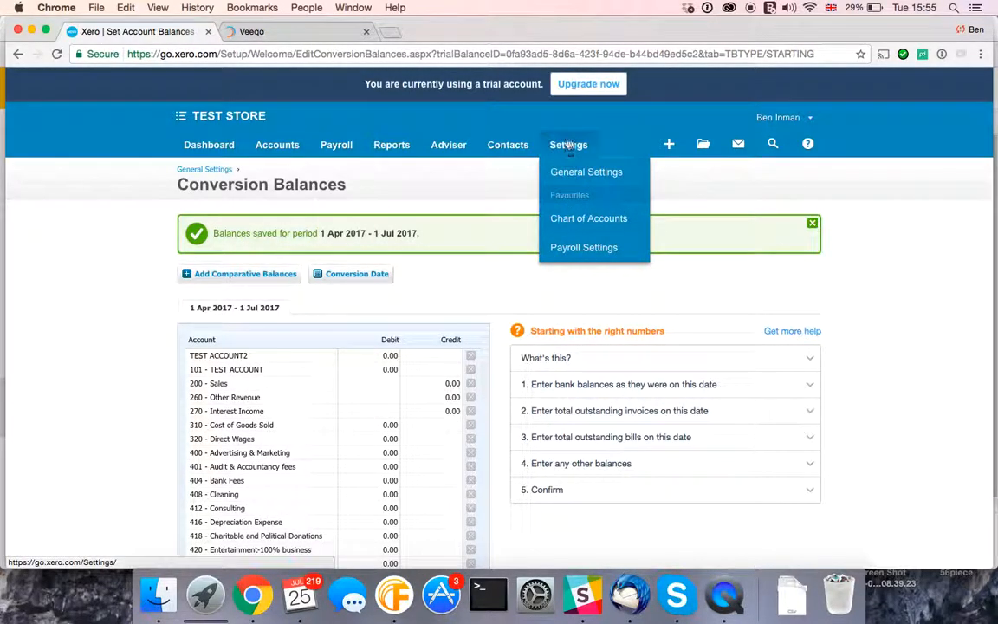
click(568, 219)
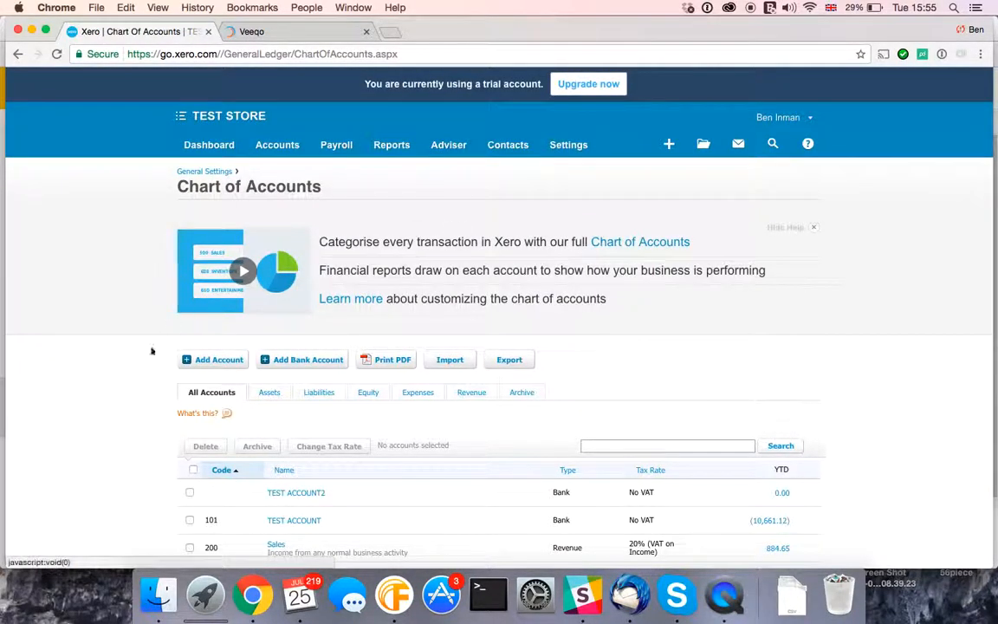
scroll(136, 387, down, 8)
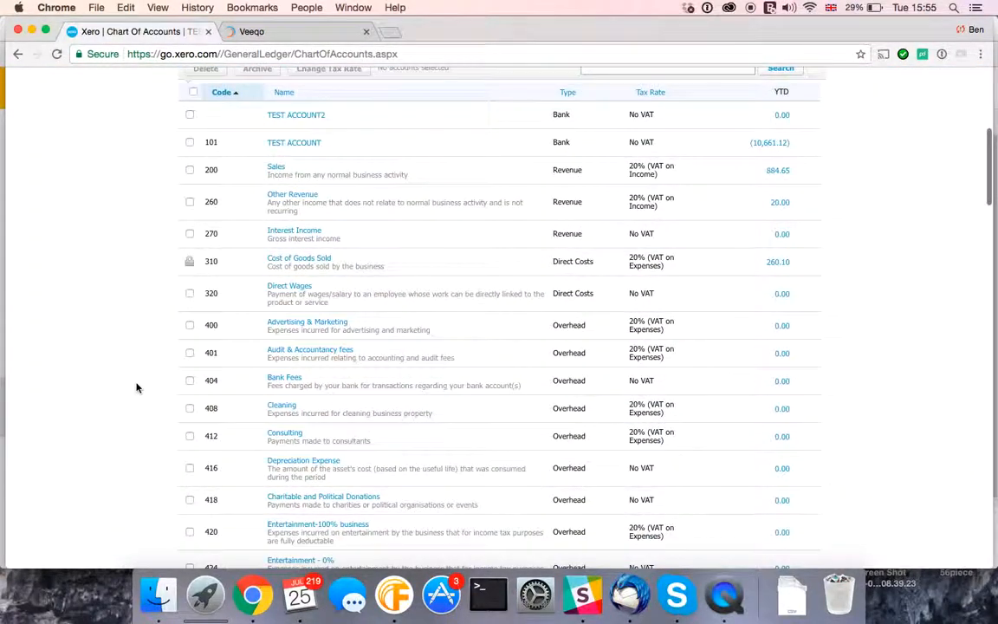
scroll(146, 346, up, 2)
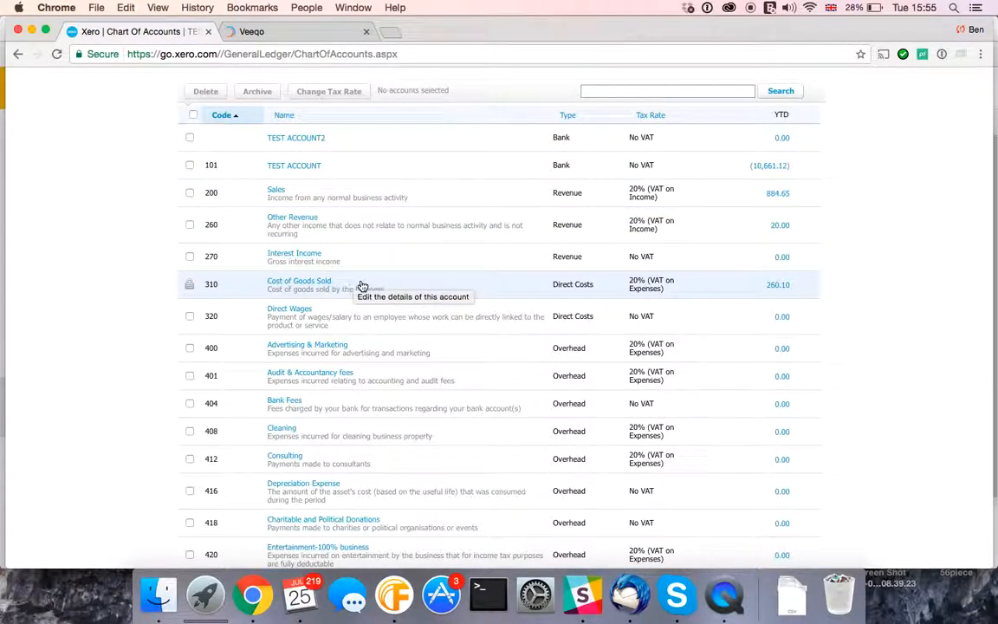
scroll(340, 433, down, 5)
scroll(340, 433, up, 10)
scroll(341, 323, down, 4)
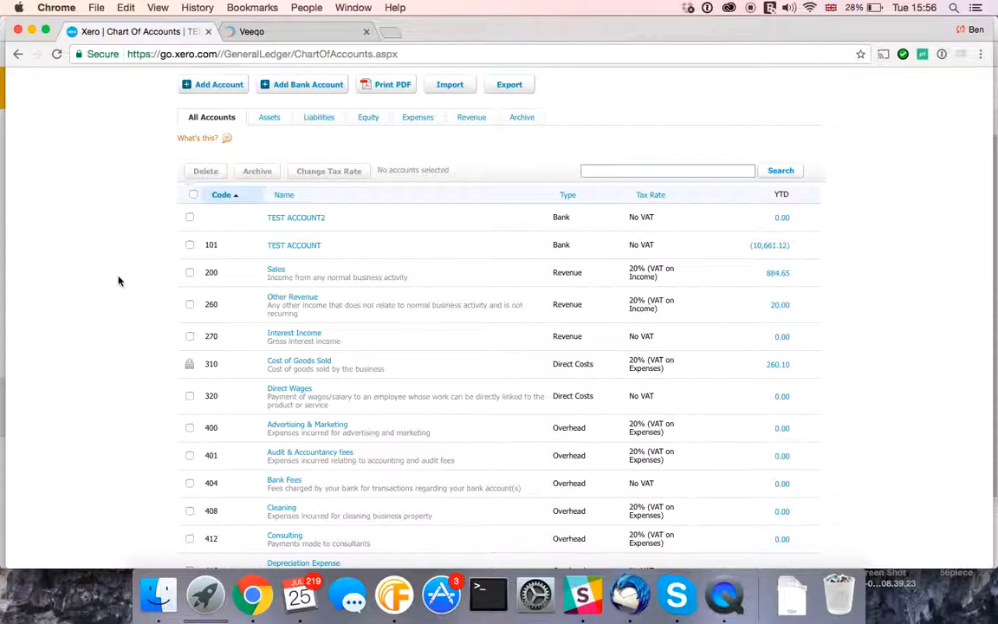
scroll(118, 281, up, 4)
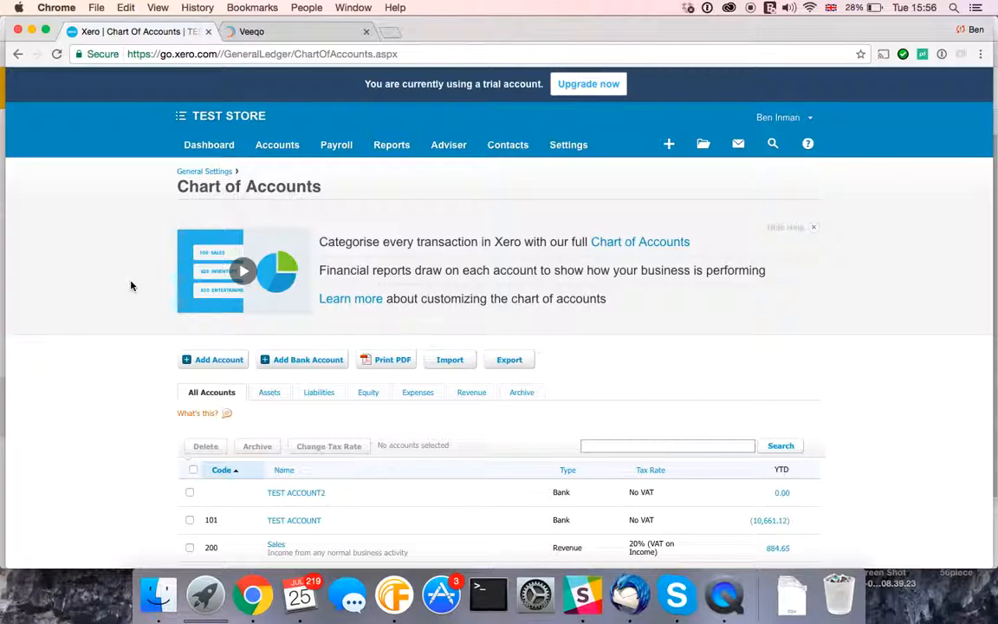
- Open the inventory list and review the purchase, sales and transaction details of the APPLE MAGIC MOUSE [TEST] item
click(285, 151)
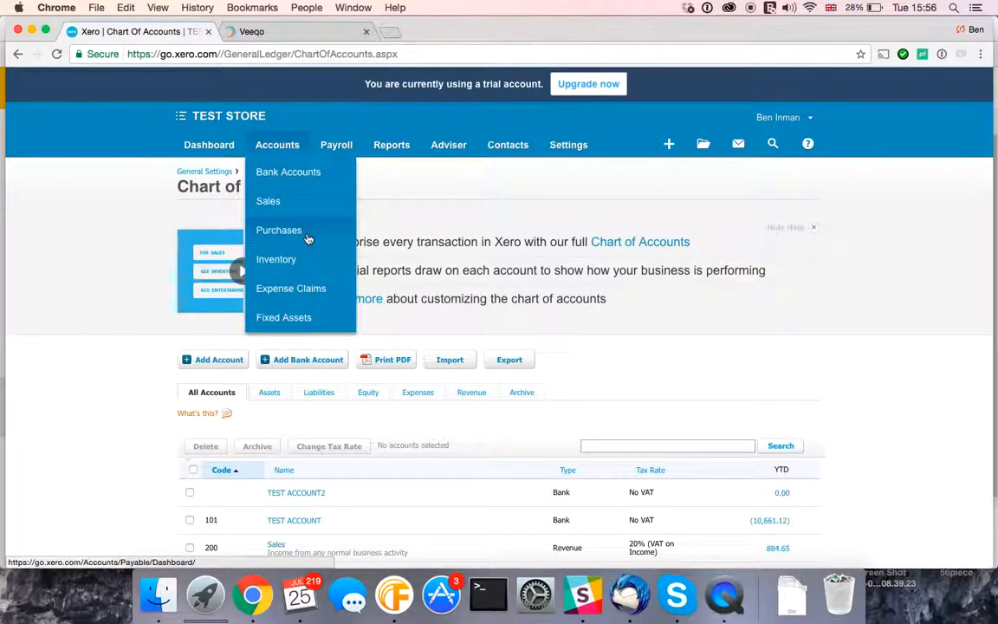
click(274, 261)
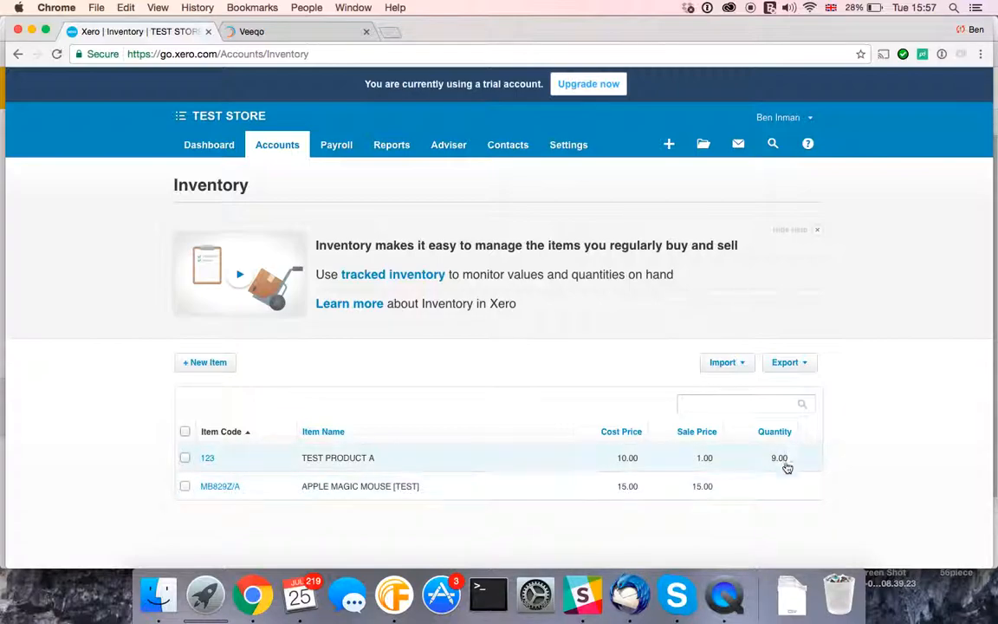
click(344, 495)
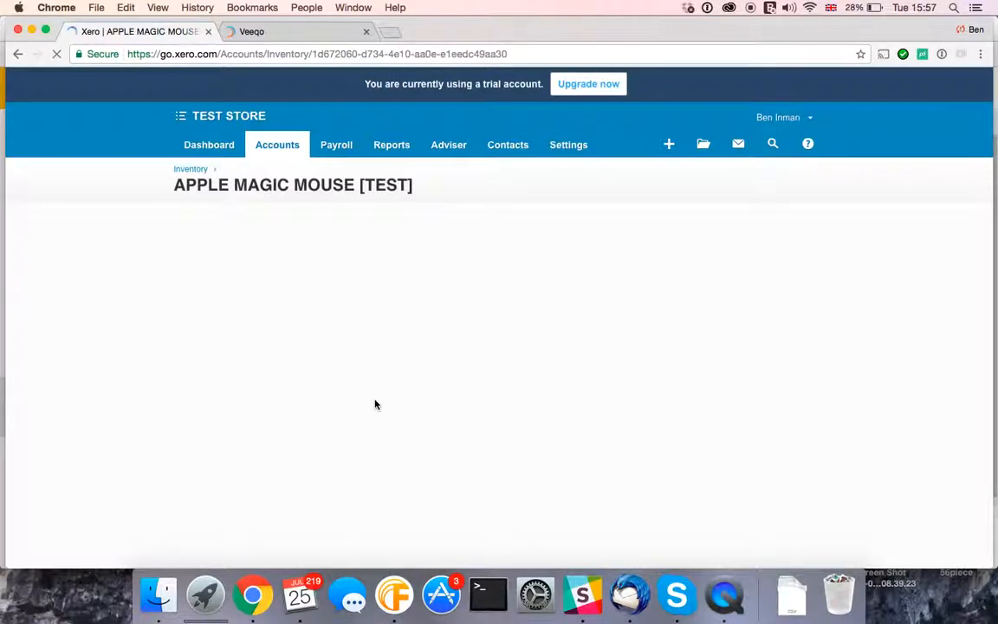
scroll(400, 380, down, 5)
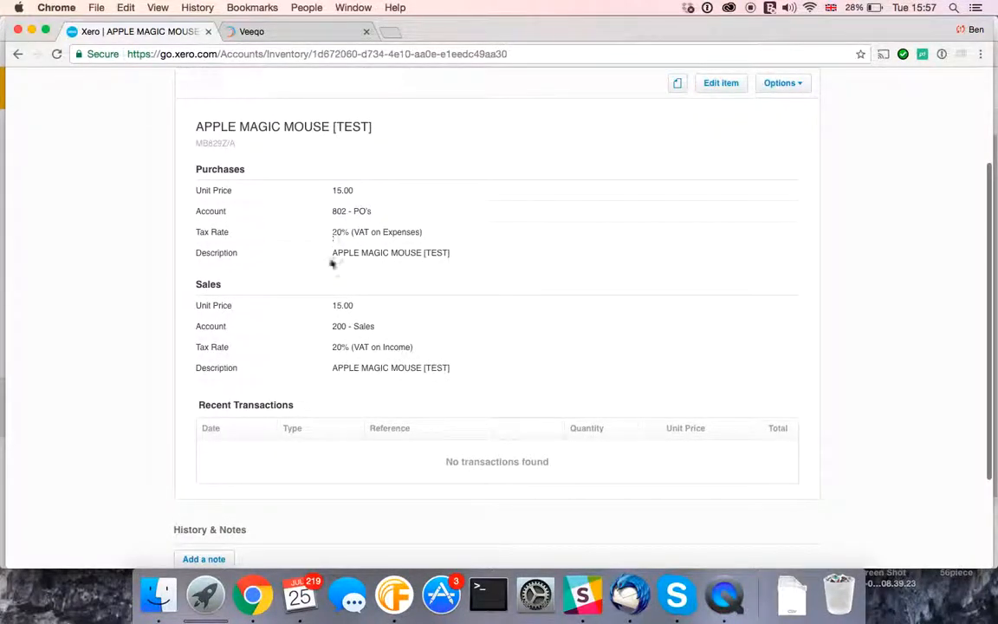
scroll(336, 363, down, 2)
scroll(336, 363, up, 5)
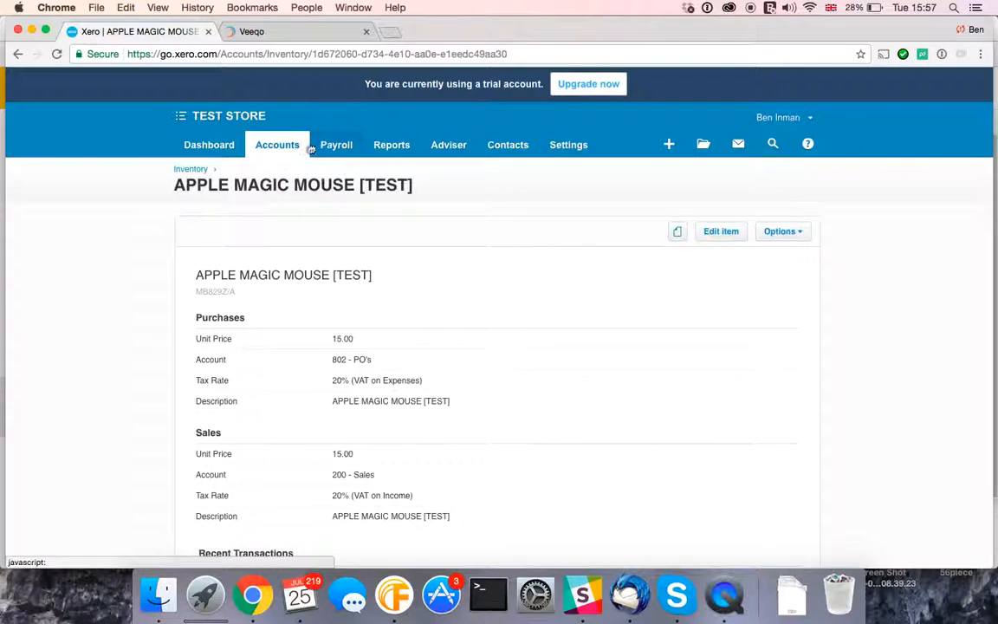
- Create a new sales invoice from the sales overview and address it to the existing customer contact
click(252, 142)
click(277, 204)
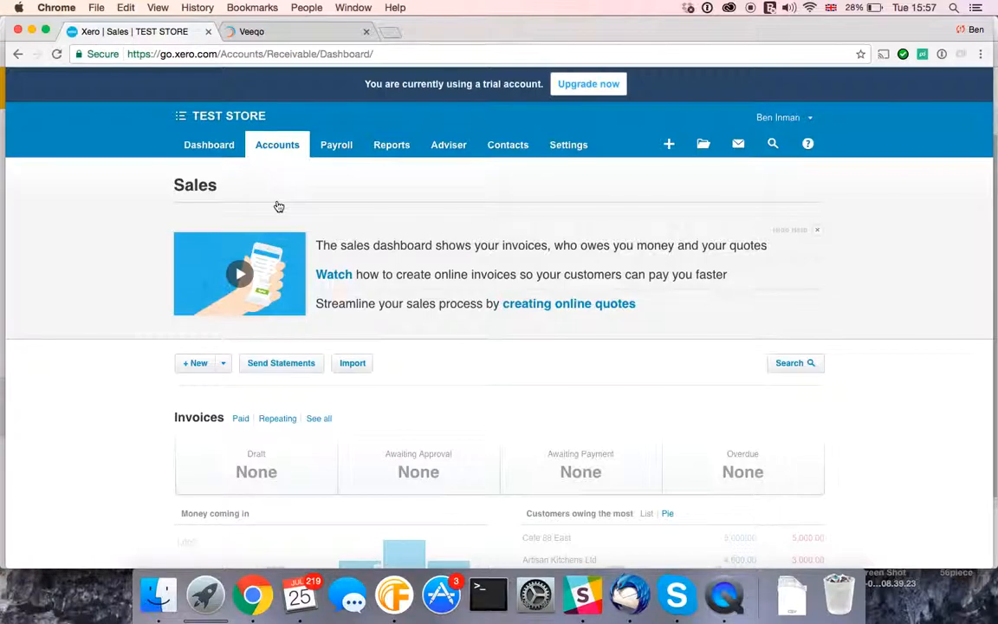
scroll(447, 329, down, 1)
scroll(447, 329, down, 5)
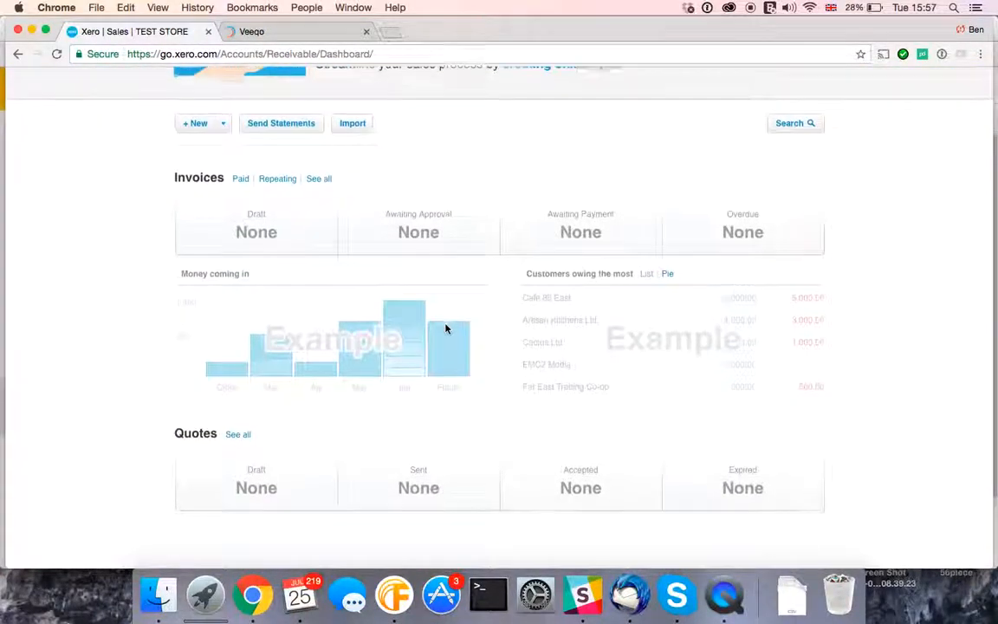
scroll(447, 329, up, 3)
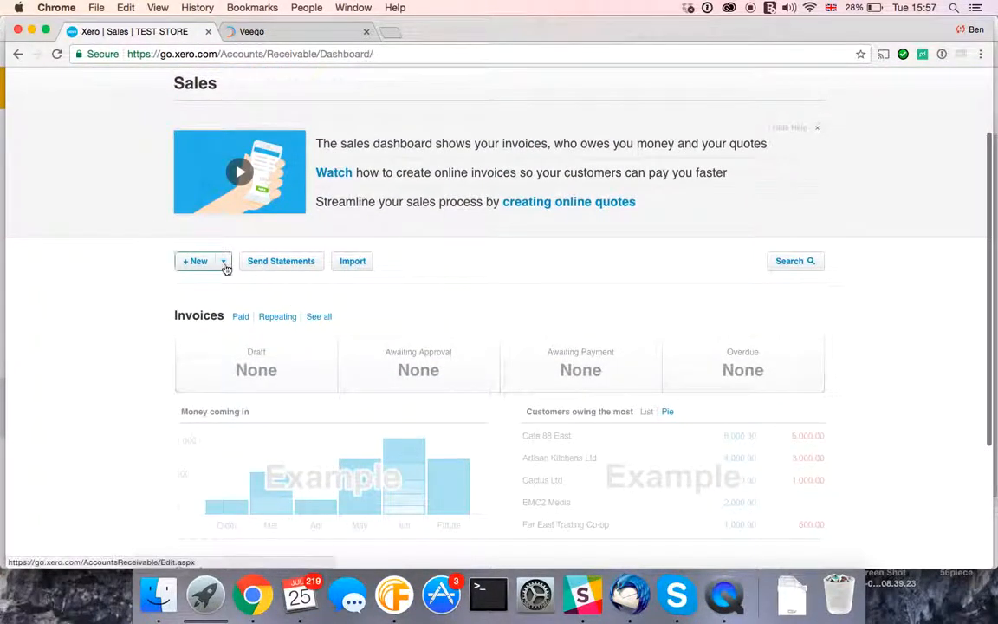
click(224, 268)
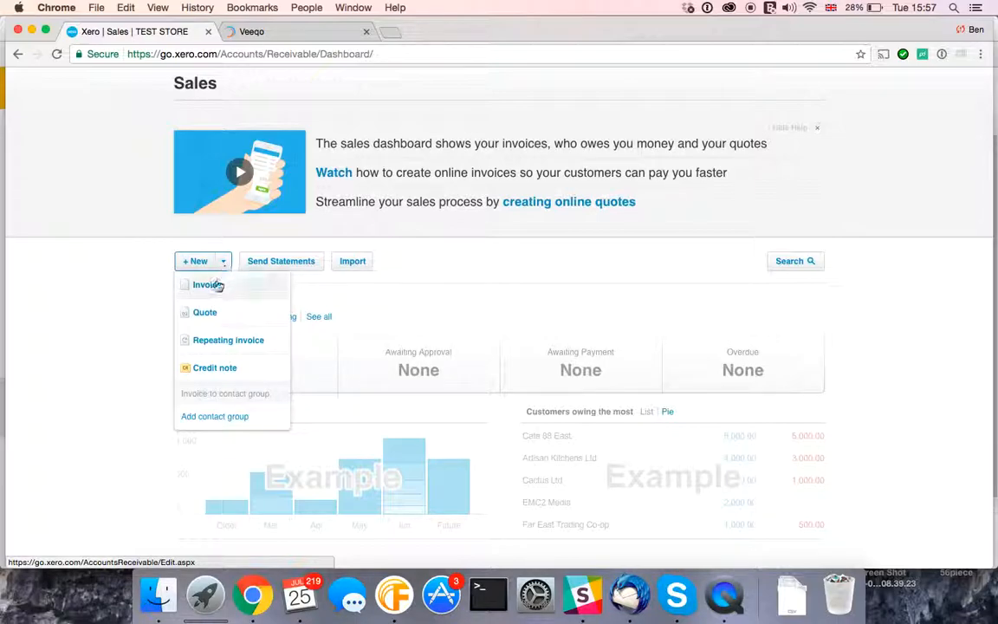
click(215, 285)
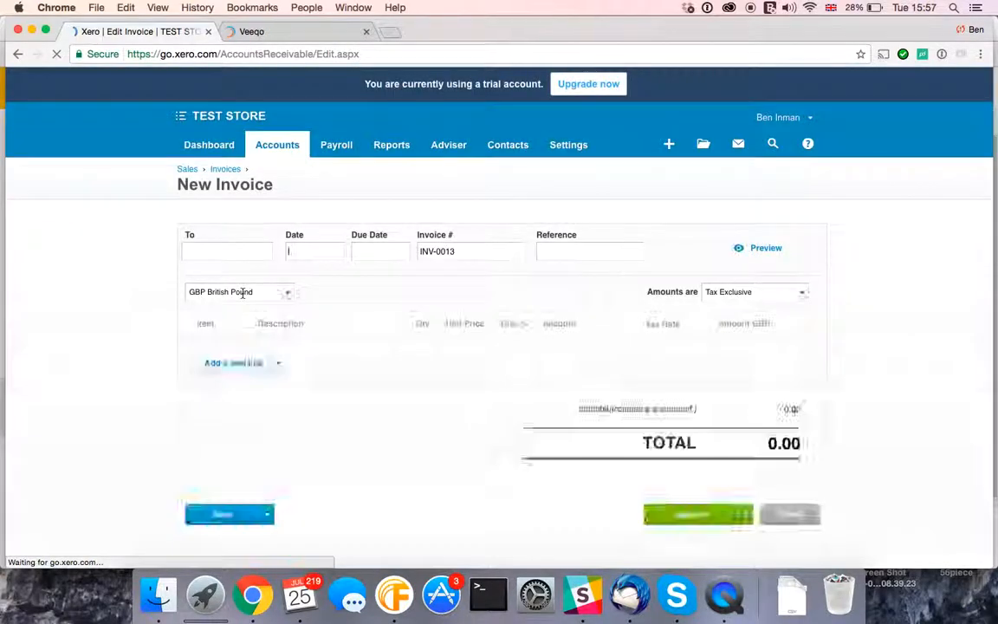
click(169, 298)
text(ben)
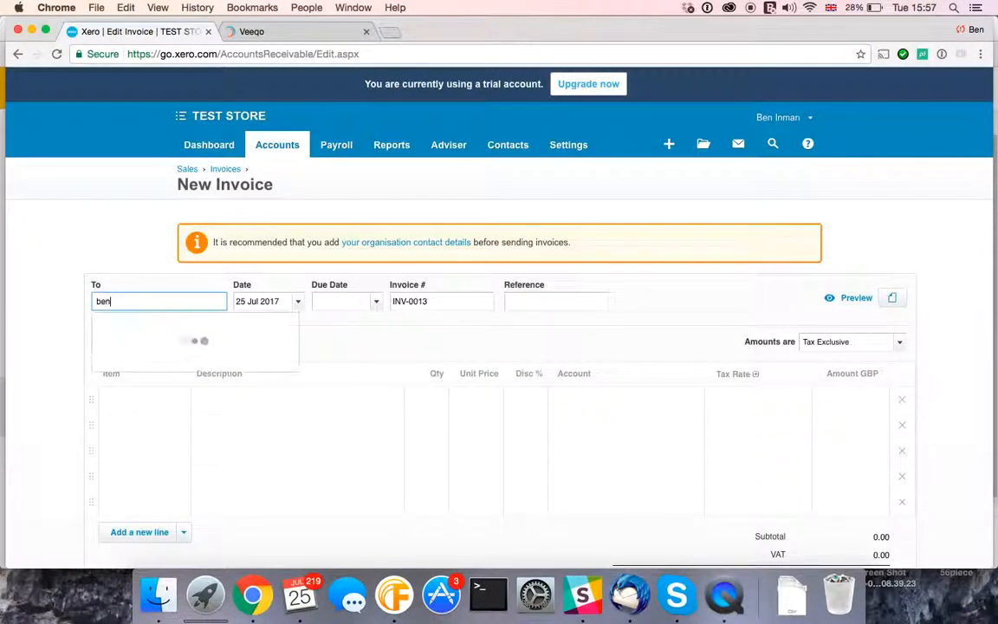
click(176, 336)
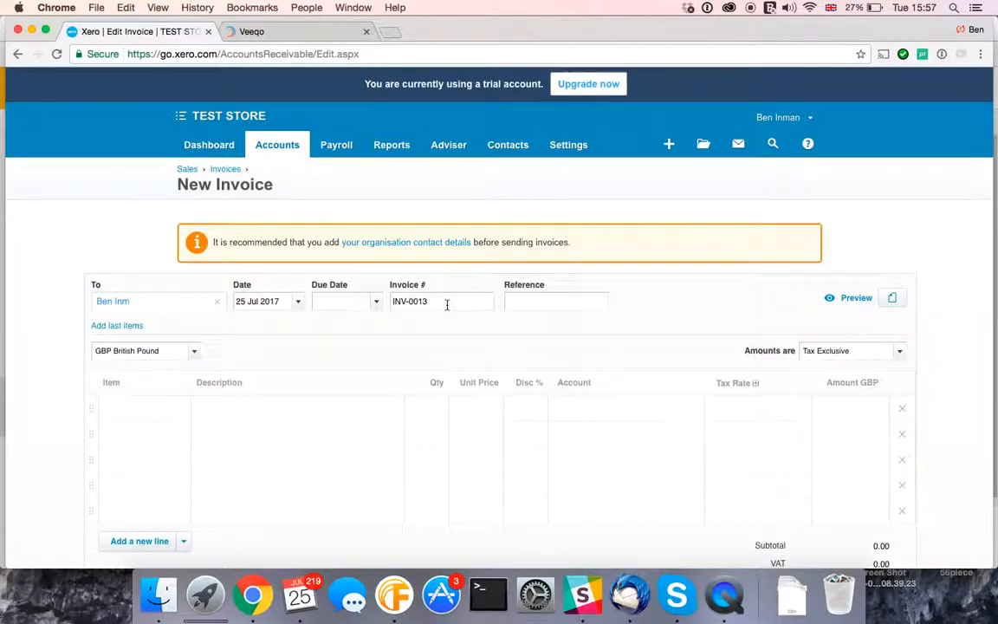
- Add the inventory item MB829Z/A: APPLE MAGIC MOUSE [TEST] to the invoice's first line
scroll(334, 352, down, 2)
click(164, 345)
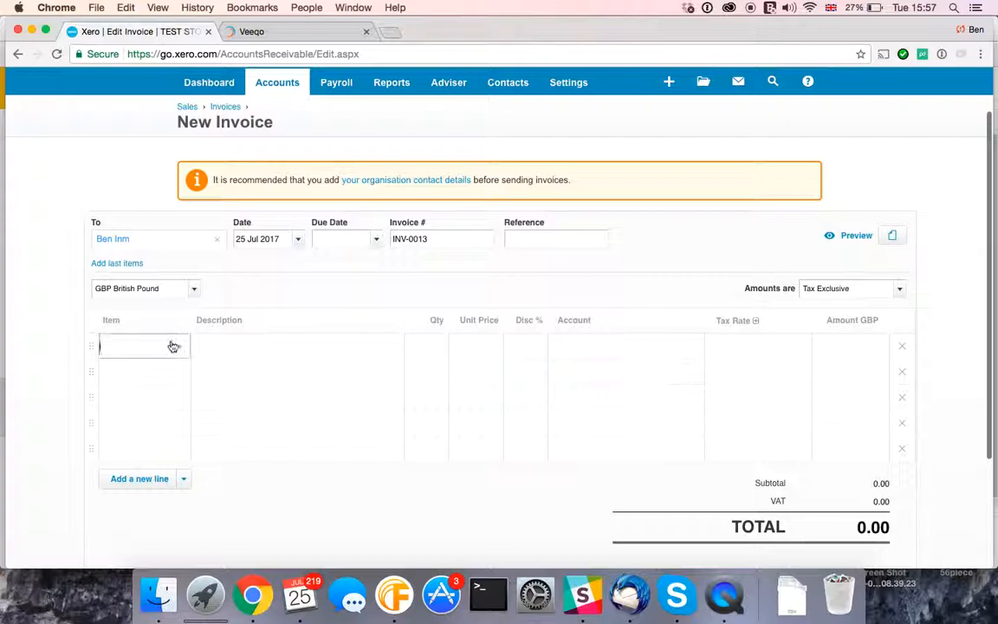
click(180, 347)
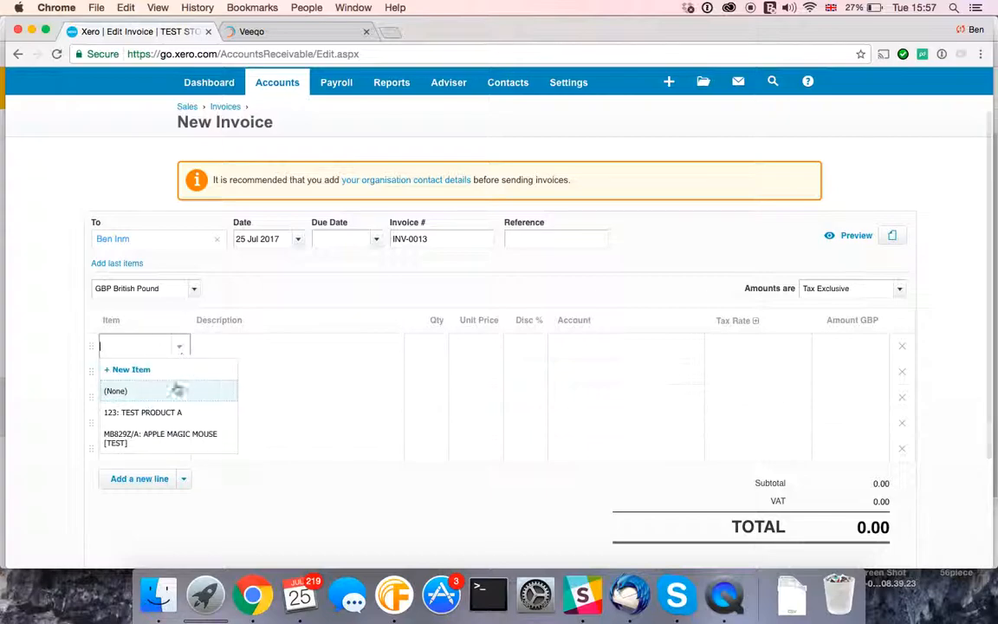
click(178, 436)
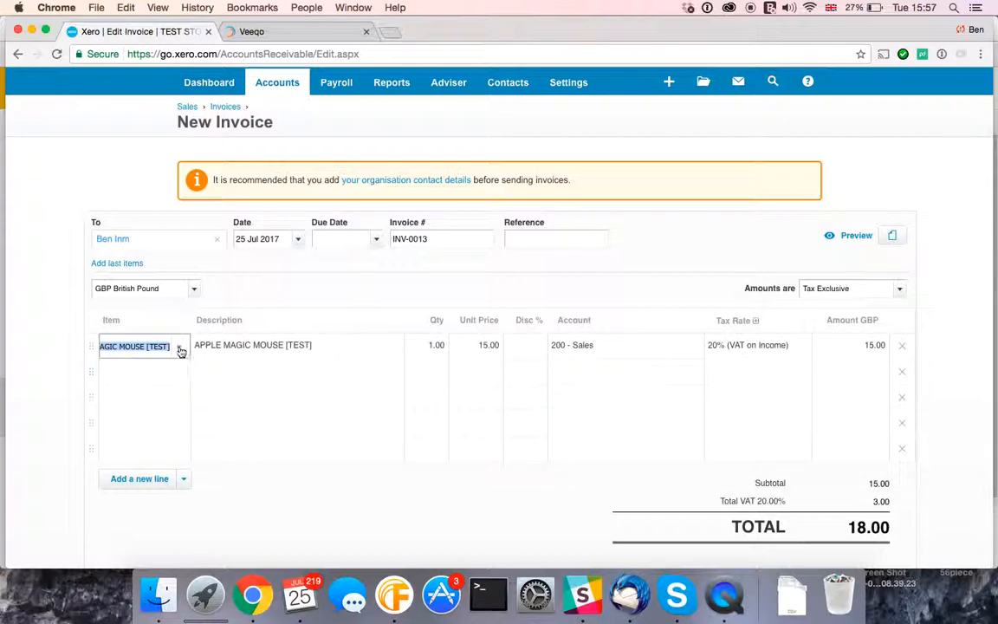
- Set the first invoice line's item to (None) and delete its description text
click(179, 346)
click(165, 394)
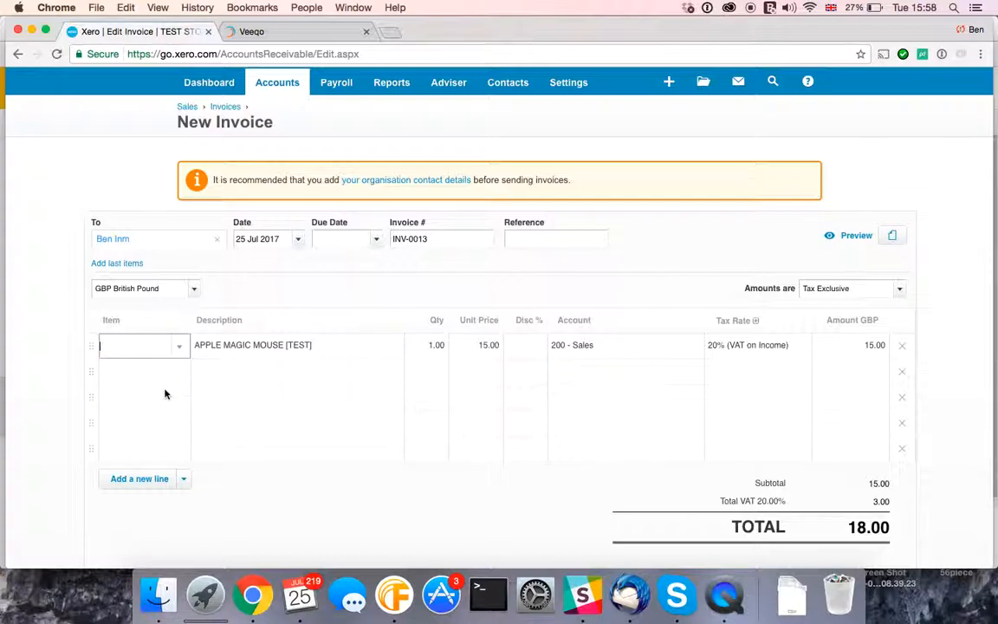
click(245, 350)
drag(294, 342, 195, 344)
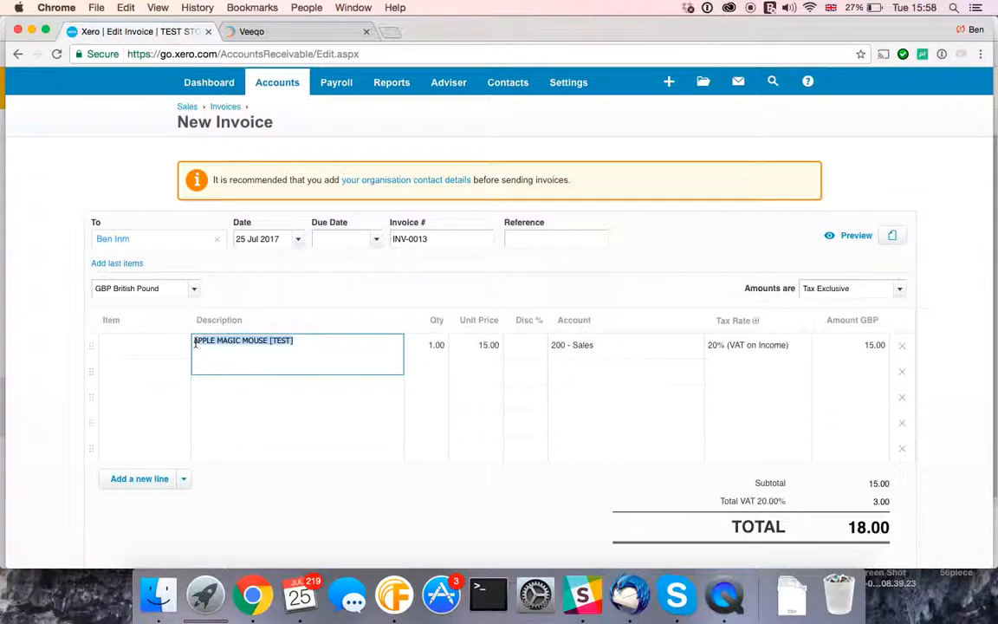
key(BackSpace)
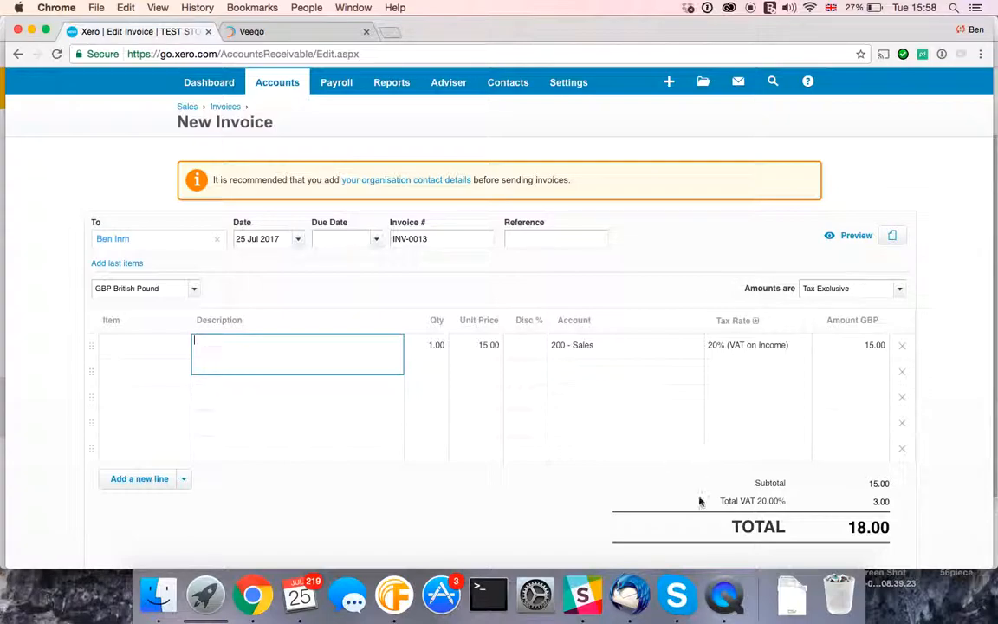
right_click(723, 588)
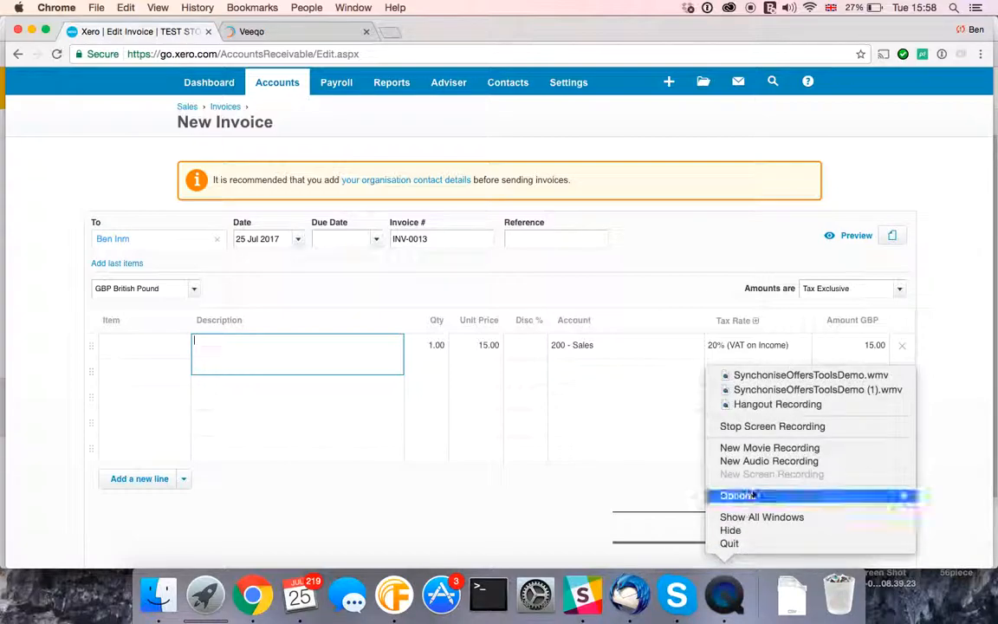